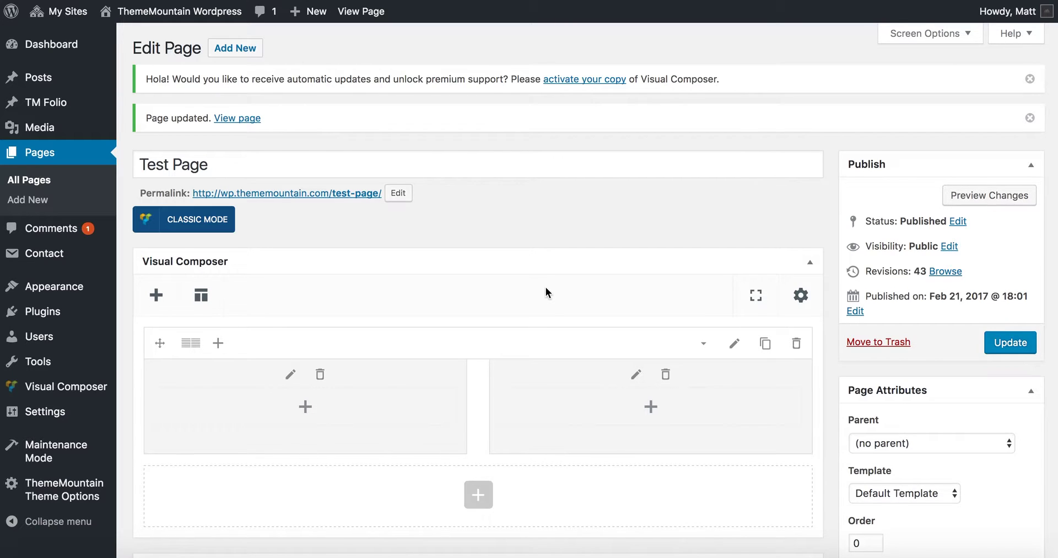
- Add a Google Map element to the first column of the row
{"action": "scroll", "coordinate": [546, 287], "scroll_direction": "down", "scroll_amount": 3}
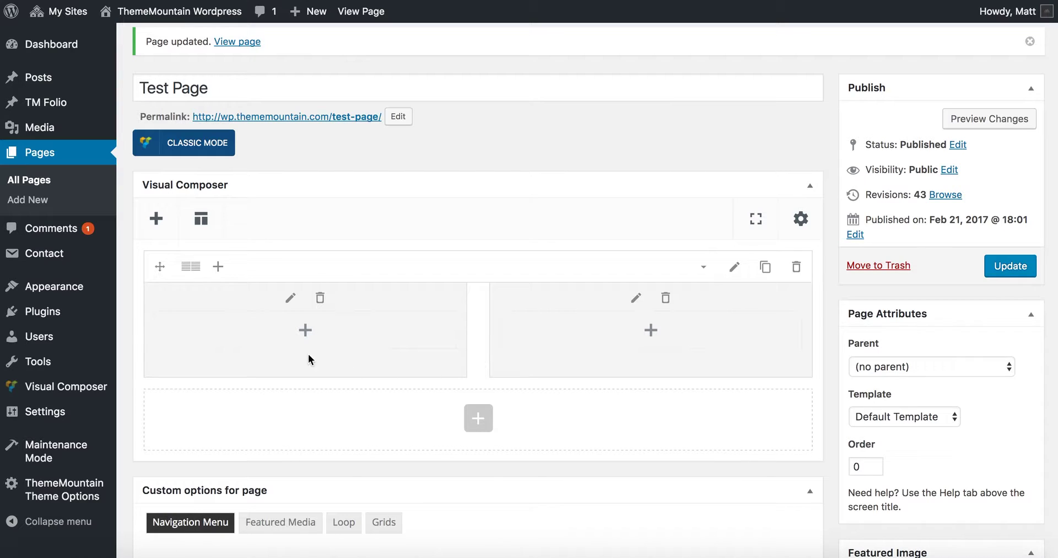
{"action": "left_click", "coordinate": [305, 325]}
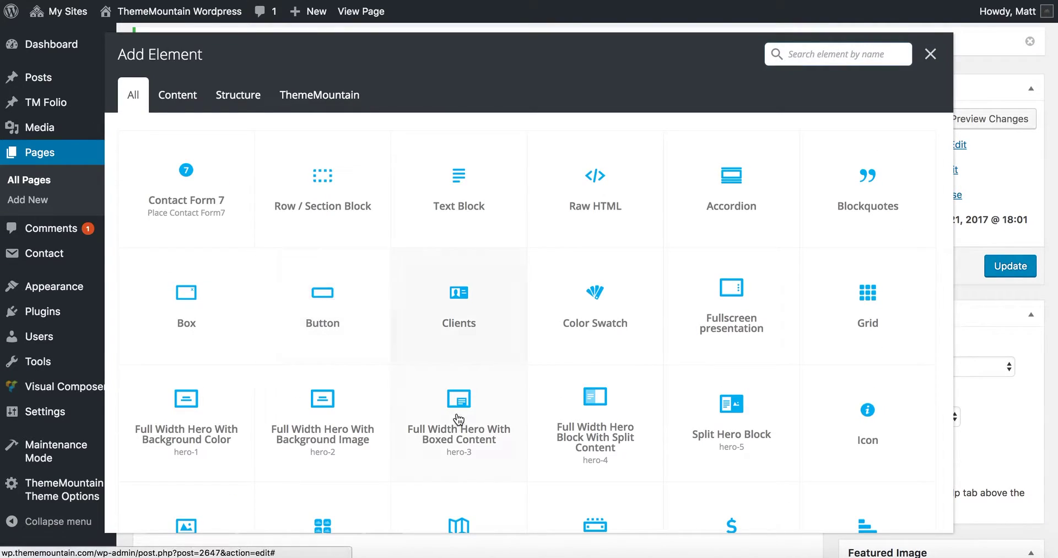
{"action": "scroll", "coordinate": [458, 419], "scroll_direction": "down", "scroll_amount": 3}
{"action": "left_click", "coordinate": [458, 419]}
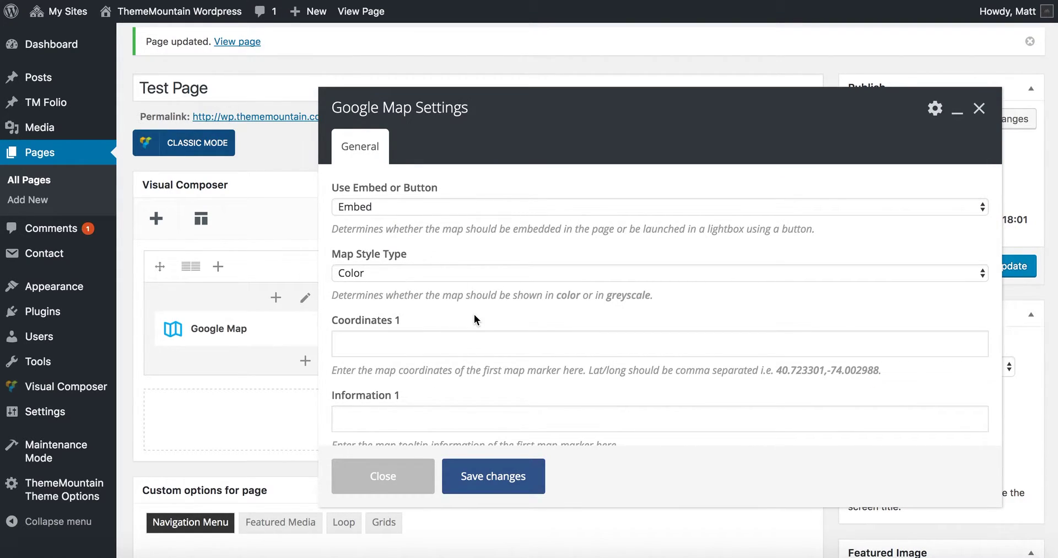
- Keep the map set to Embed and set its style type to Greyscale
{"action": "left_click", "coordinate": [434, 216]}
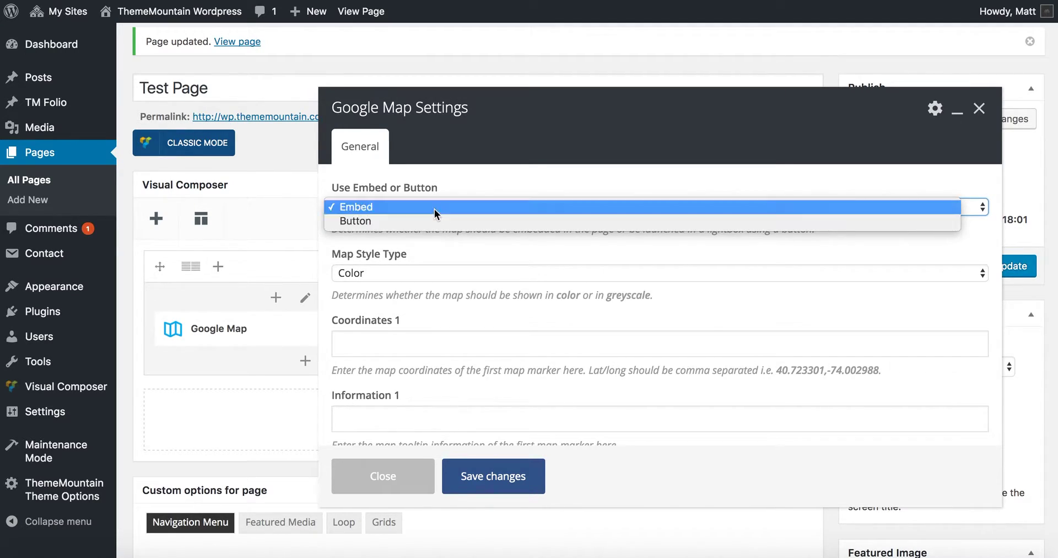
{"action": "left_click", "coordinate": [434, 207]}
{"action": "scroll", "coordinate": [477, 233], "scroll_direction": "down", "scroll_amount": 2}
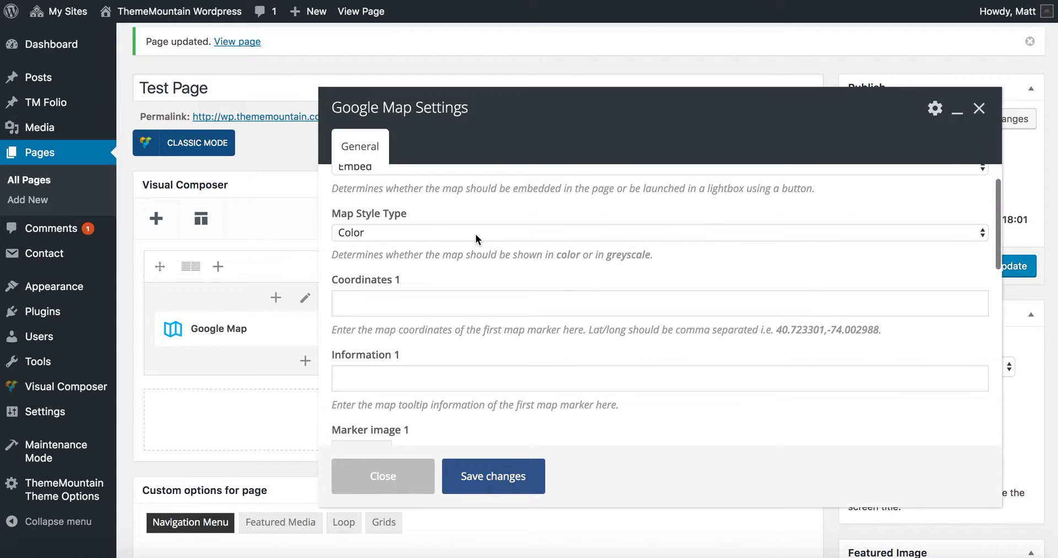
{"action": "left_click", "coordinate": [475, 233]}
{"action": "left_click", "coordinate": [475, 246]}
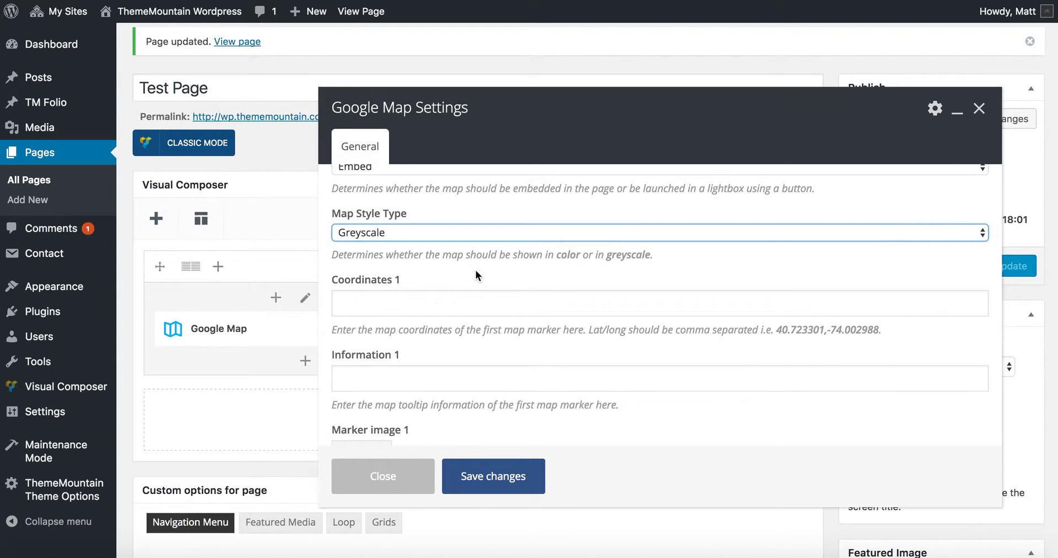
- Copy the coordinates 40.723301,-74.002988 from the TextEdit document into the map's Coordinates 1 field
{"action": "scroll", "coordinate": [518, 333], "scroll_direction": "down", "scroll_amount": 4}
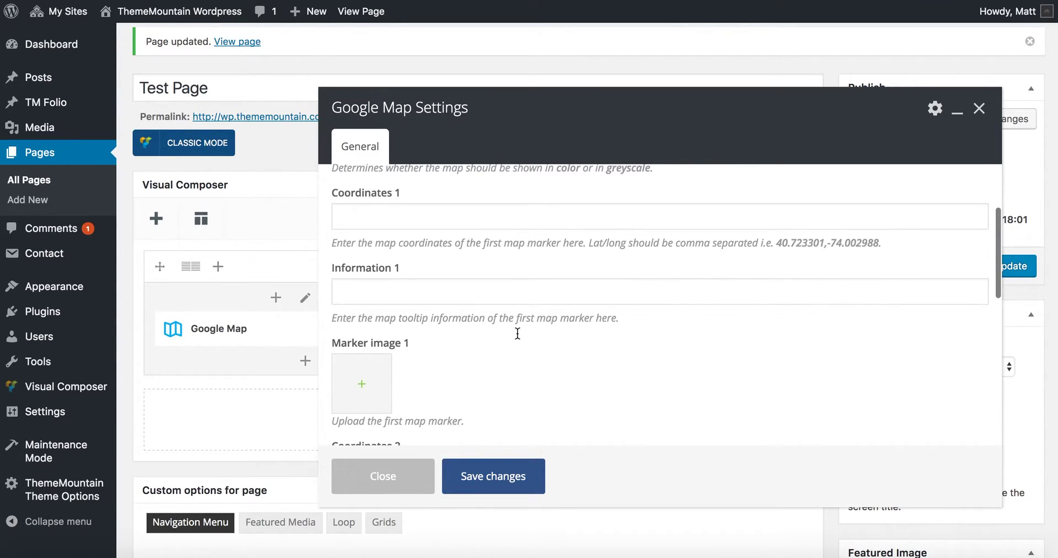
{"action": "scroll", "coordinate": [517, 334], "scroll_direction": "up", "scroll_amount": 2}
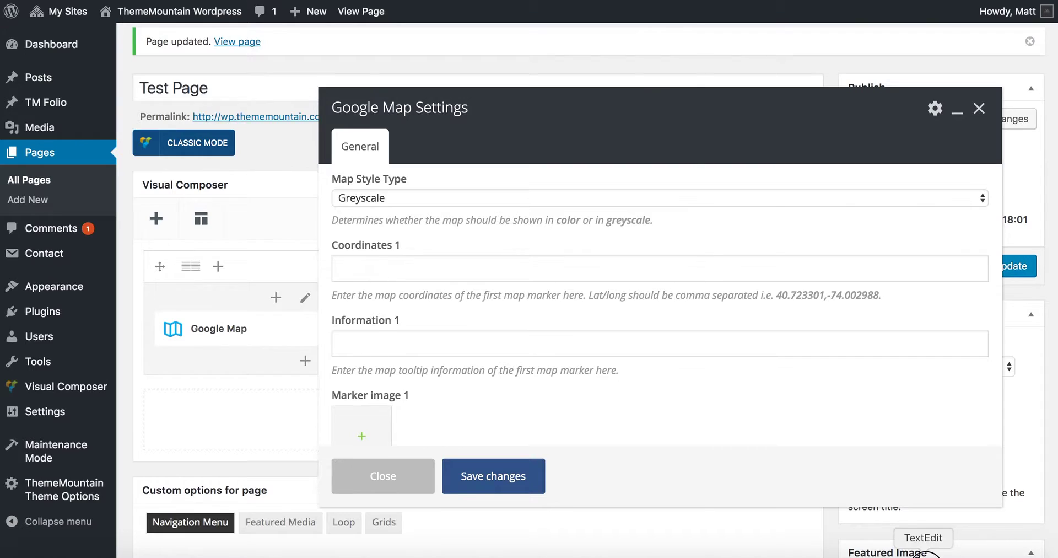
{"action": "left_click", "coordinate": [923, 554]}
{"action": "left_click", "coordinate": [714, 241]}
{"action": "left_click", "coordinate": [523, 265]}
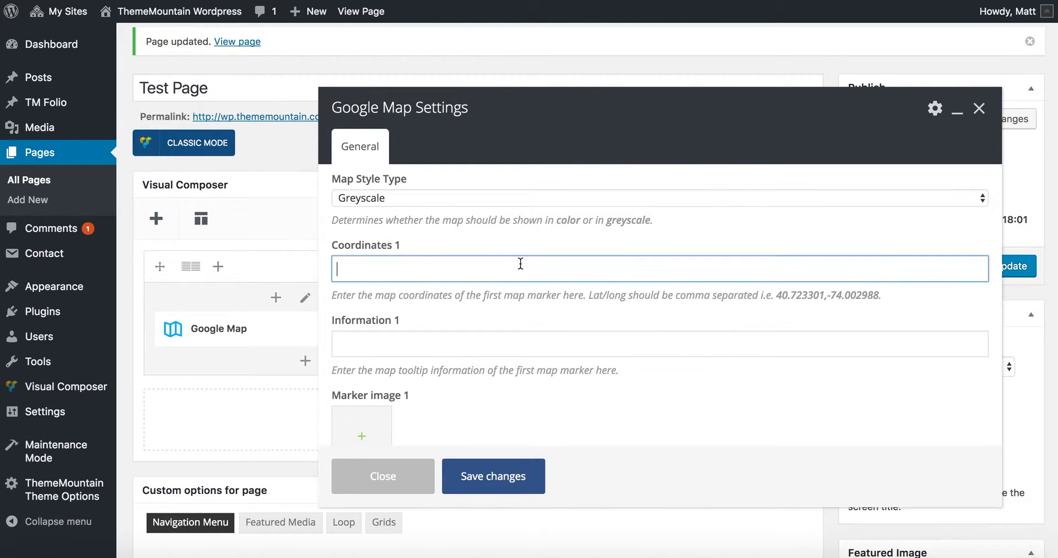
{"action": "type", "text": "40.723301,-74.002988"}
- Copy the coordinates 40.723301,-73.990999 from the TextEdit document into the map's Coordinates 2 field
{"action": "left_click", "coordinate": [923, 554]}
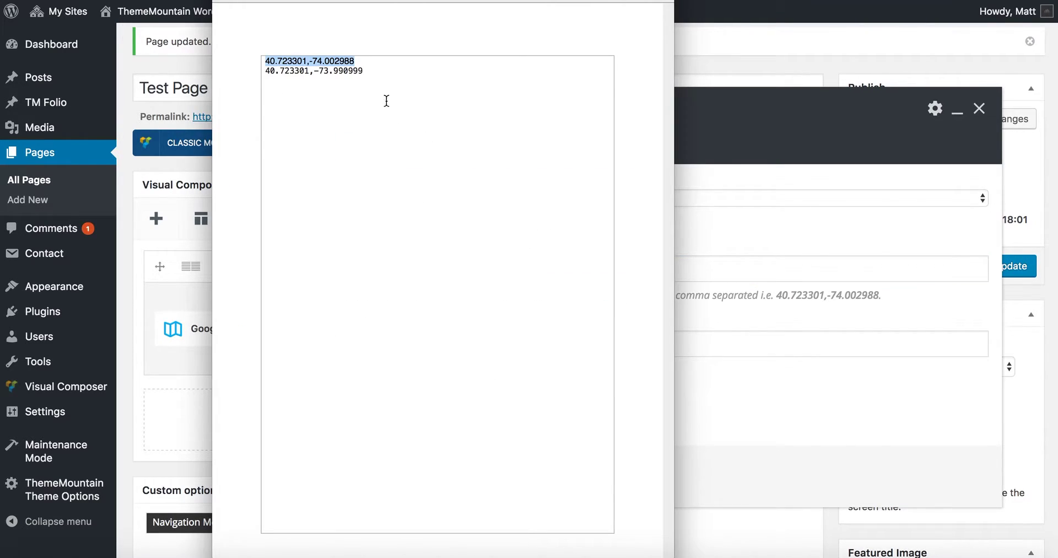
{"action": "left_click", "coordinate": [380, 72]}
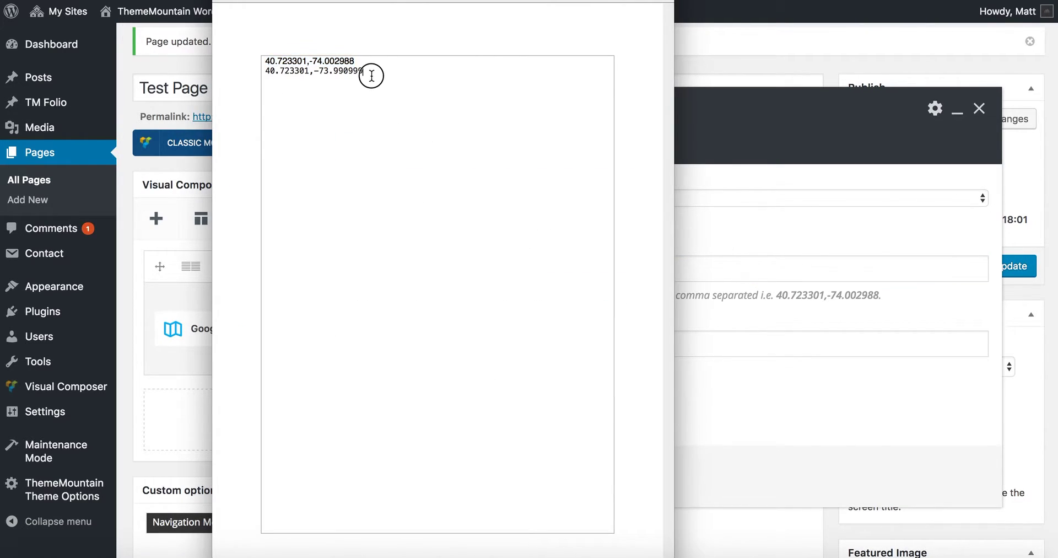
{"action": "triple_click", "coordinate": [266, 71]}
{"action": "key", "text": "super+c"}
{"action": "left_click", "coordinate": [794, 229]}
{"action": "scroll", "coordinate": [501, 369], "scroll_direction": "down", "scroll_amount": 5}
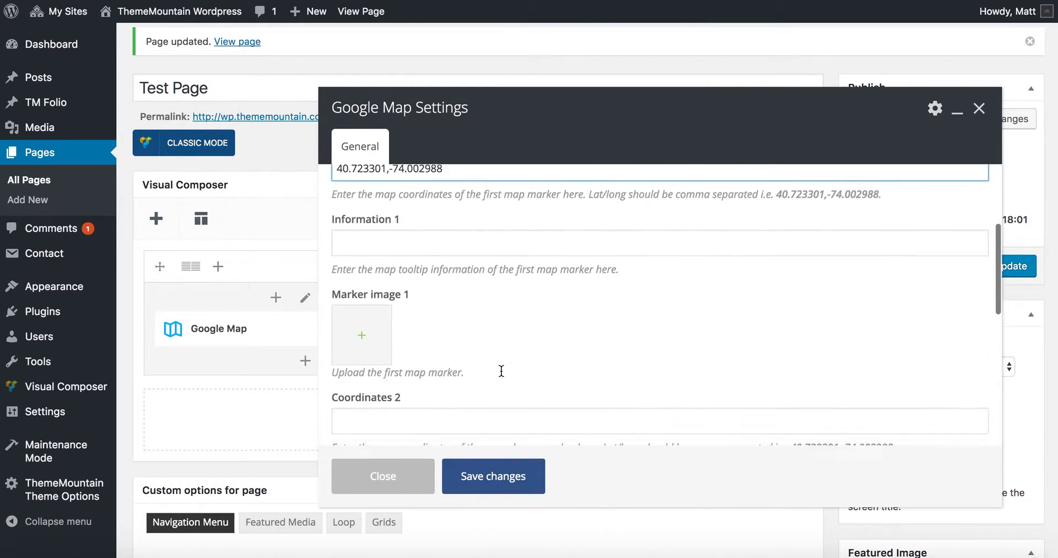
{"action": "left_click", "coordinate": [487, 372]}
{"action": "left_click", "coordinate": [456, 288]}
{"action": "key", "text": "super+v"}
- Enter "Office 1" as the tooltip information for the first map marker
{"action": "scroll", "coordinate": [508, 249], "scroll_direction": "up", "scroll_amount": 1}
{"action": "scroll", "coordinate": [508, 249], "scroll_direction": "up", "scroll_amount": 4}
{"action": "left_click", "coordinate": [451, 306]}
{"action": "type", "text": "Office 1"}
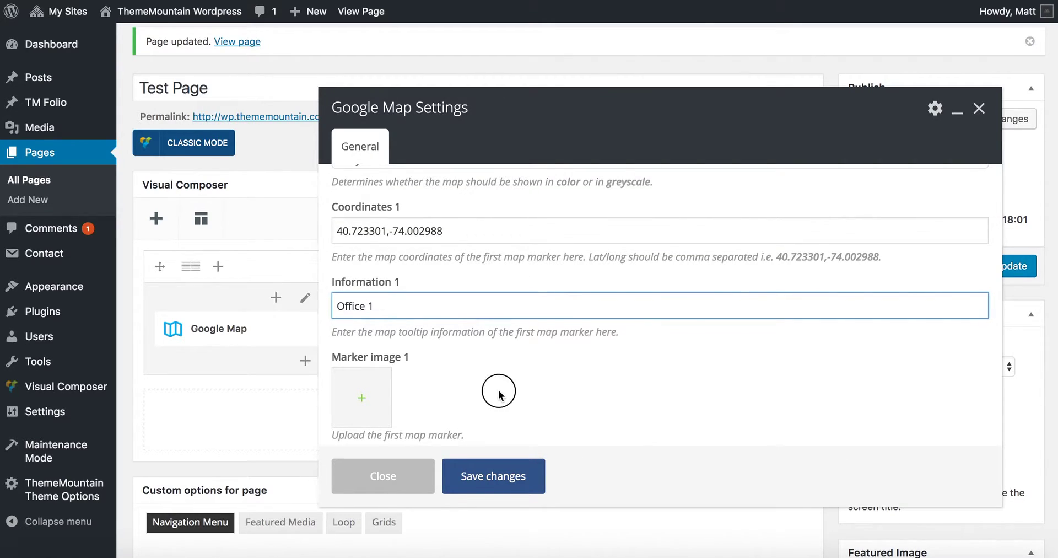
- Set the red map-marker.png from the media library as the first marker's image
{"action": "left_click", "coordinate": [364, 393]}
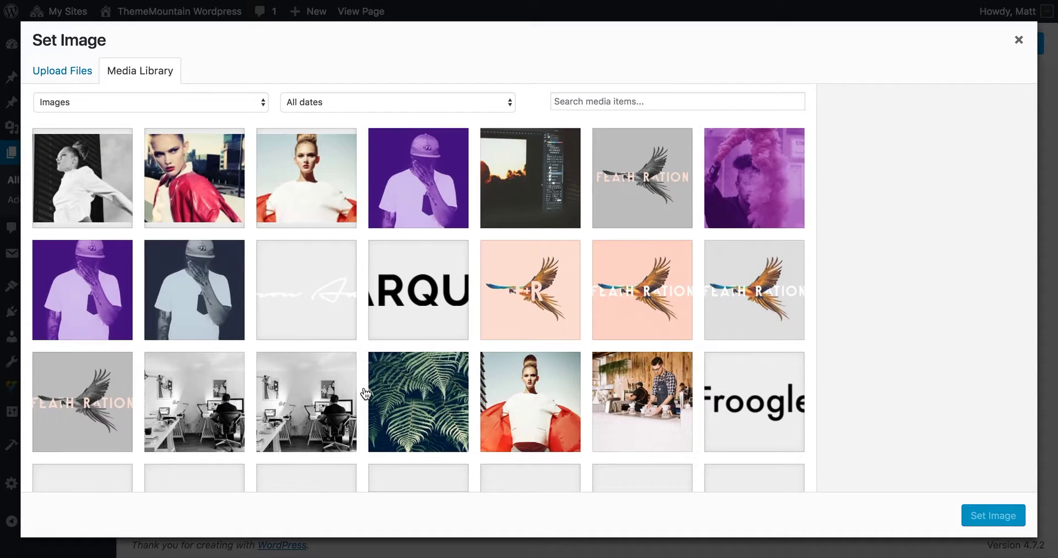
{"action": "scroll", "coordinate": [243, 350], "scroll_direction": "down", "scroll_amount": 10}
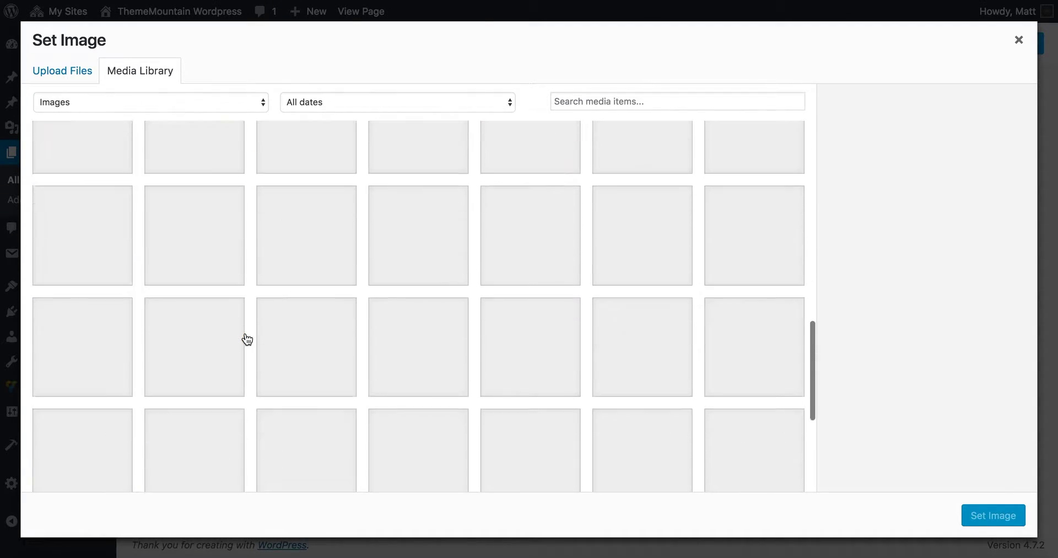
{"action": "scroll", "coordinate": [247, 339], "scroll_direction": "down", "scroll_amount": 8}
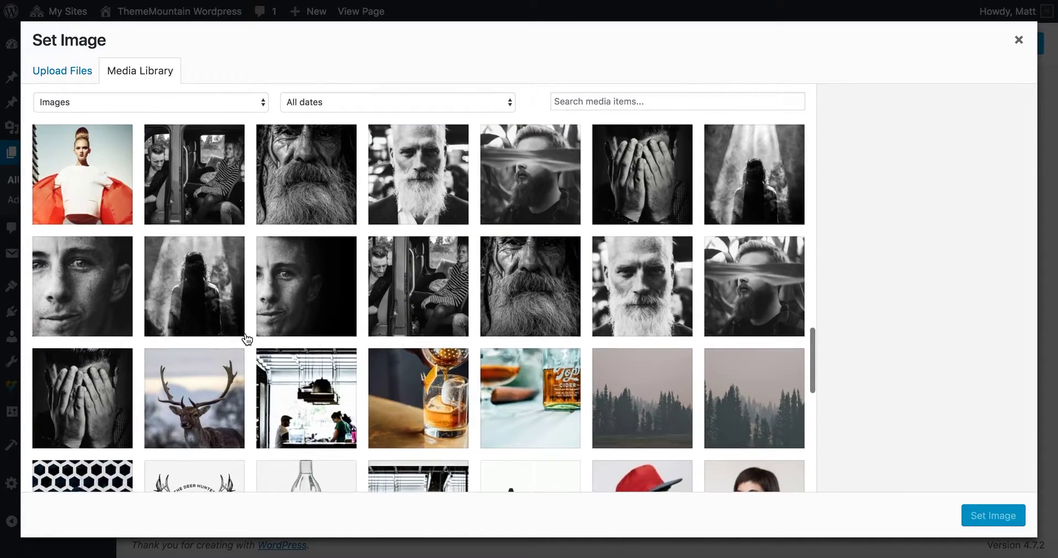
{"action": "scroll", "coordinate": [246, 339], "scroll_direction": "down", "scroll_amount": 8}
{"action": "left_click", "coordinate": [80, 301]}
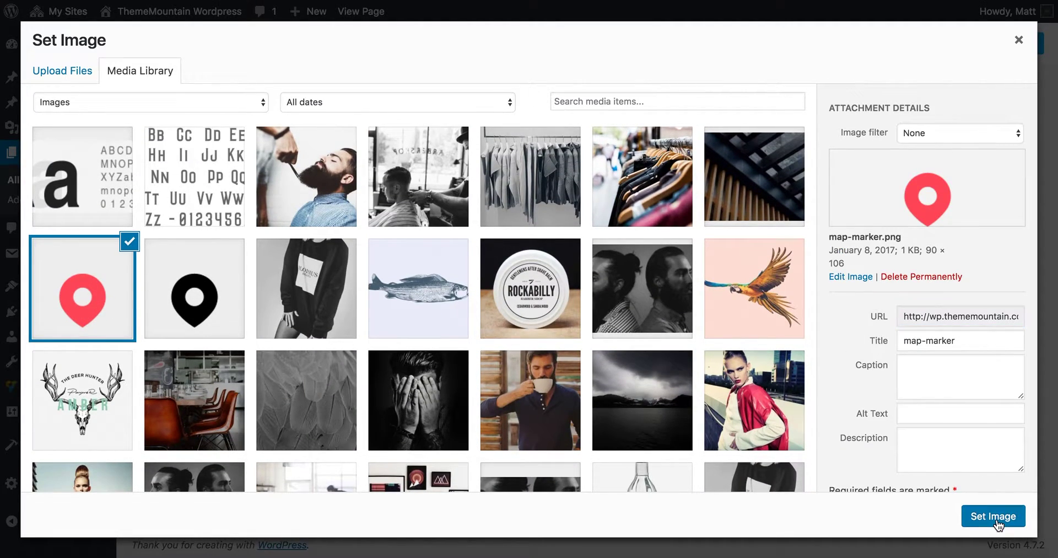
{"action": "left_click", "coordinate": [996, 518]}
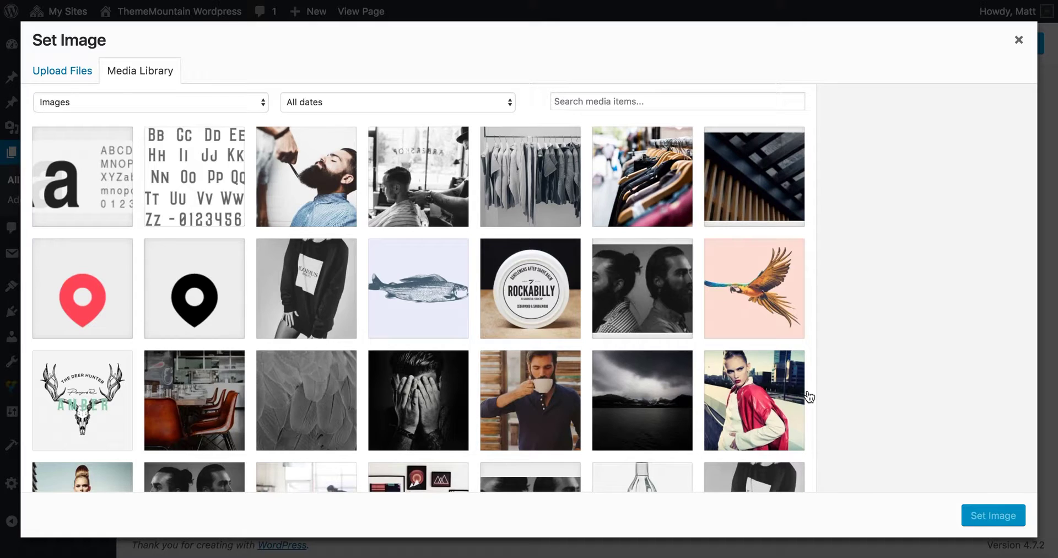
- Enter "Office 2" as the second marker's information and use the black map marker from the media library as its image
{"action": "scroll", "coordinate": [626, 395], "scroll_direction": "down", "scroll_amount": 4}
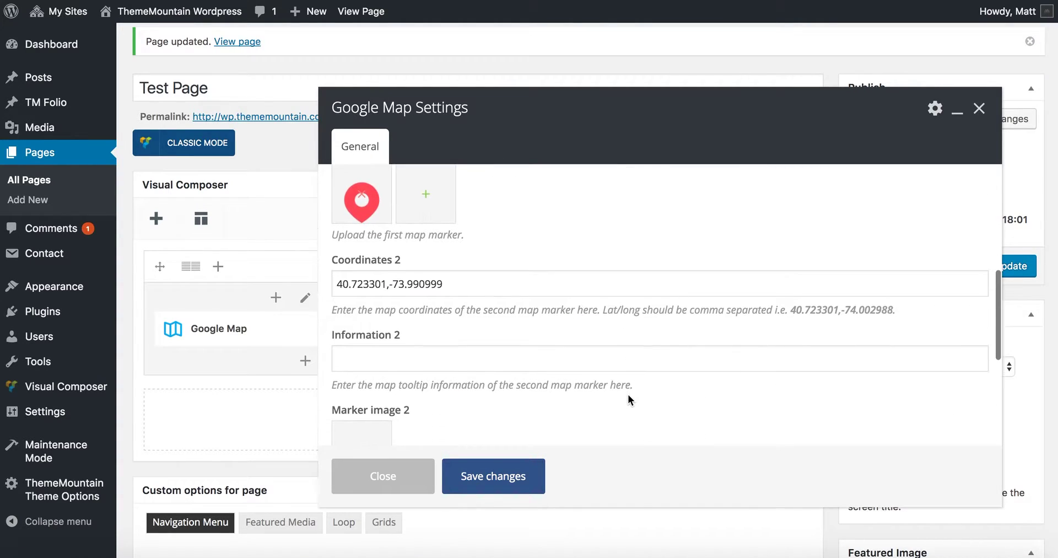
{"action": "scroll", "coordinate": [630, 399], "scroll_direction": "down", "scroll_amount": 2}
{"action": "left_click", "coordinate": [473, 306]}
{"action": "type", "text": "Office 2"}
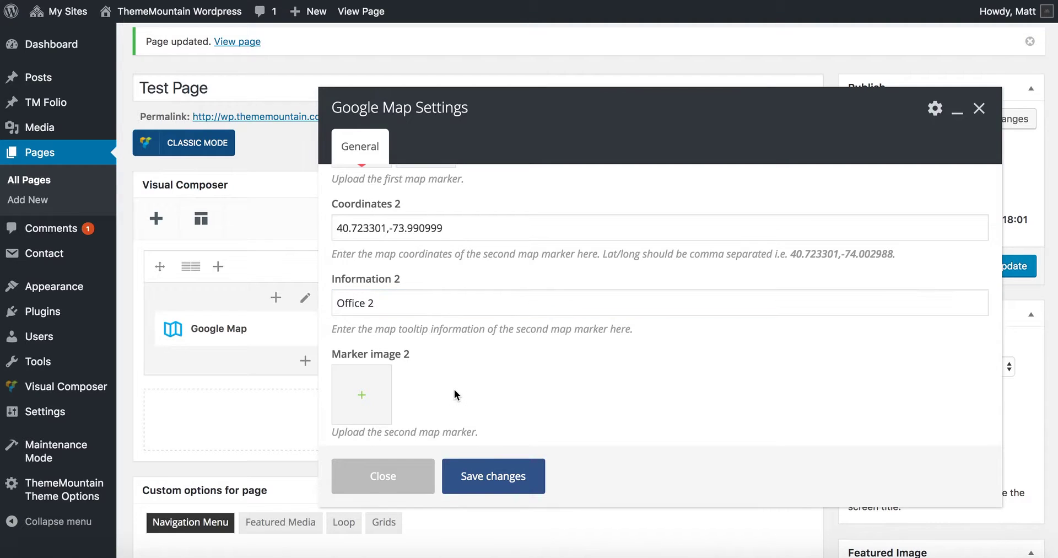
{"action": "left_click", "coordinate": [385, 396]}
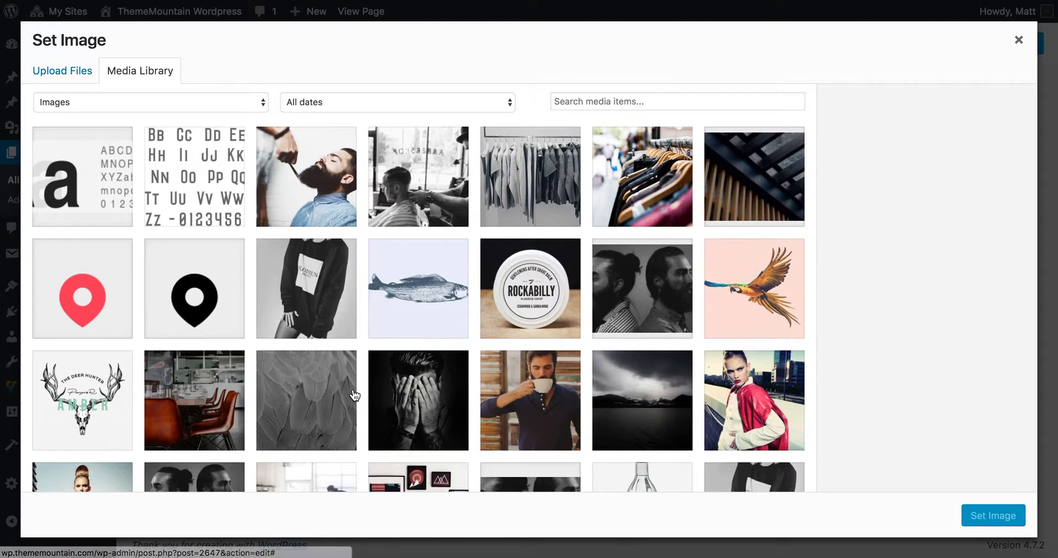
{"action": "left_click", "coordinate": [222, 302]}
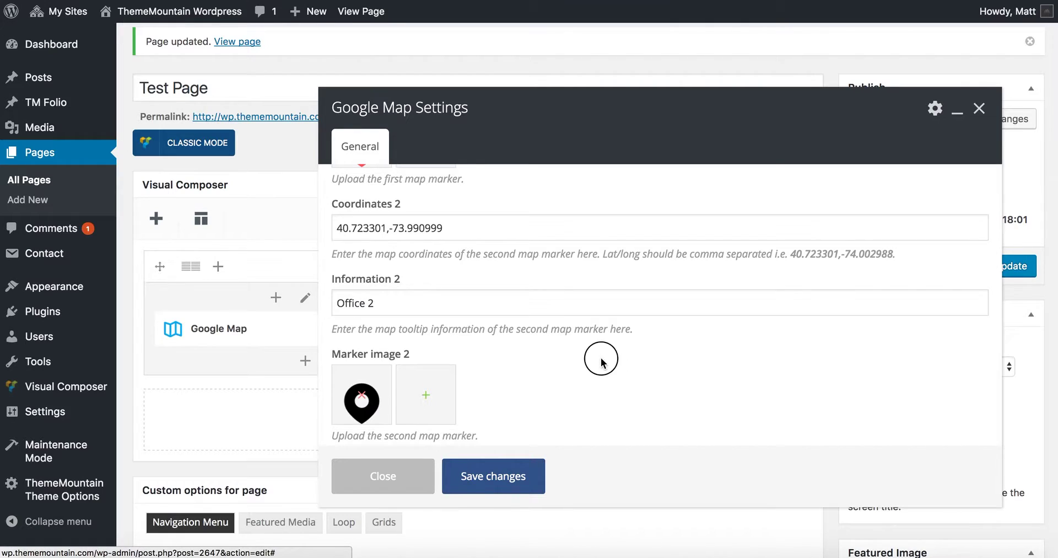
- Set the map's zoom level to 13 and save the Google Map settings
{"action": "scroll", "coordinate": [600, 338], "scroll_direction": "down", "scroll_amount": 2}
{"action": "scroll", "coordinate": [601, 334], "scroll_direction": "down", "scroll_amount": 2}
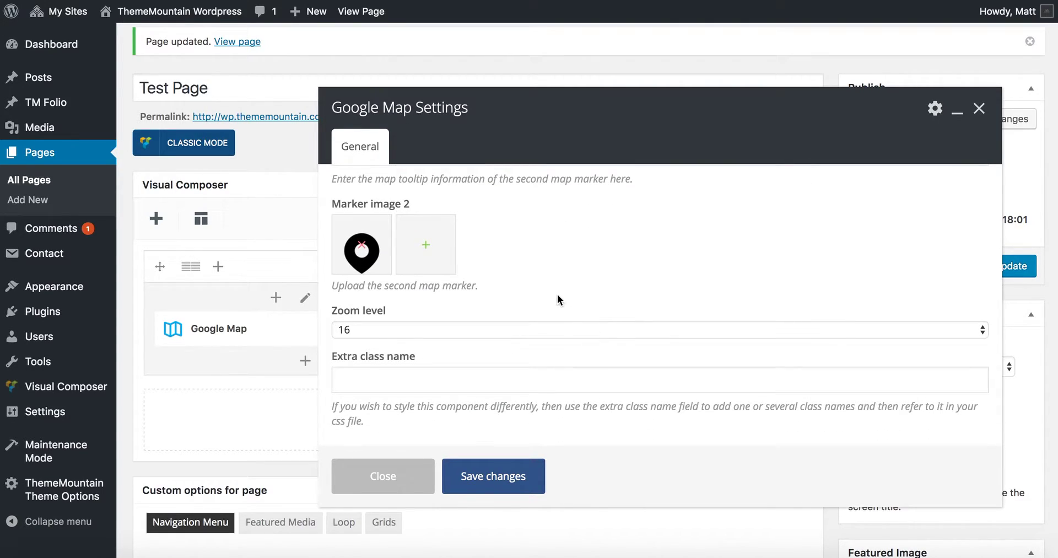
{"action": "left_click", "coordinate": [530, 330]}
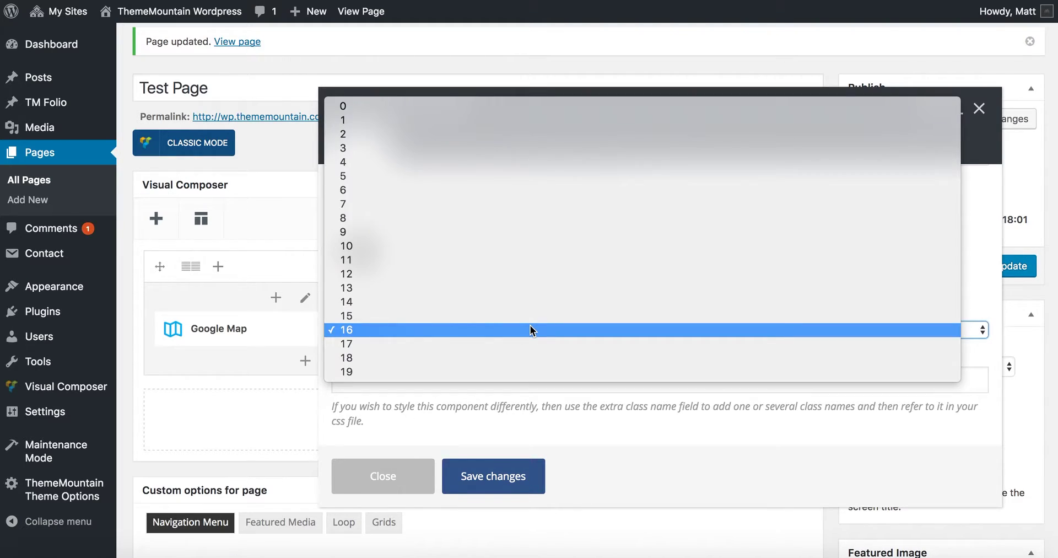
{"action": "left_click", "coordinate": [477, 292]}
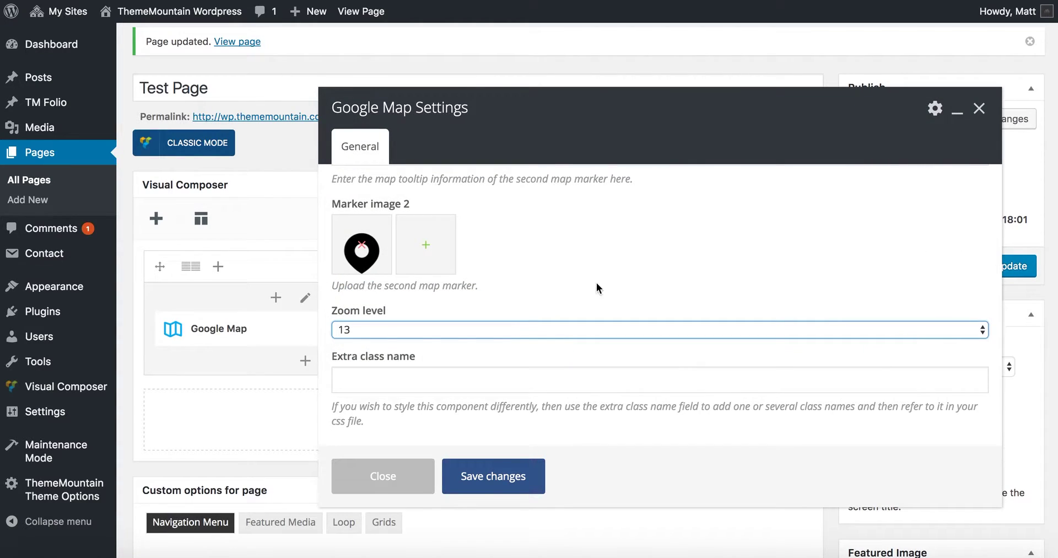
{"action": "scroll", "coordinate": [596, 282], "scroll_direction": "up", "scroll_amount": 4}
{"action": "scroll", "coordinate": [596, 283], "scroll_direction": "up", "scroll_amount": 8}
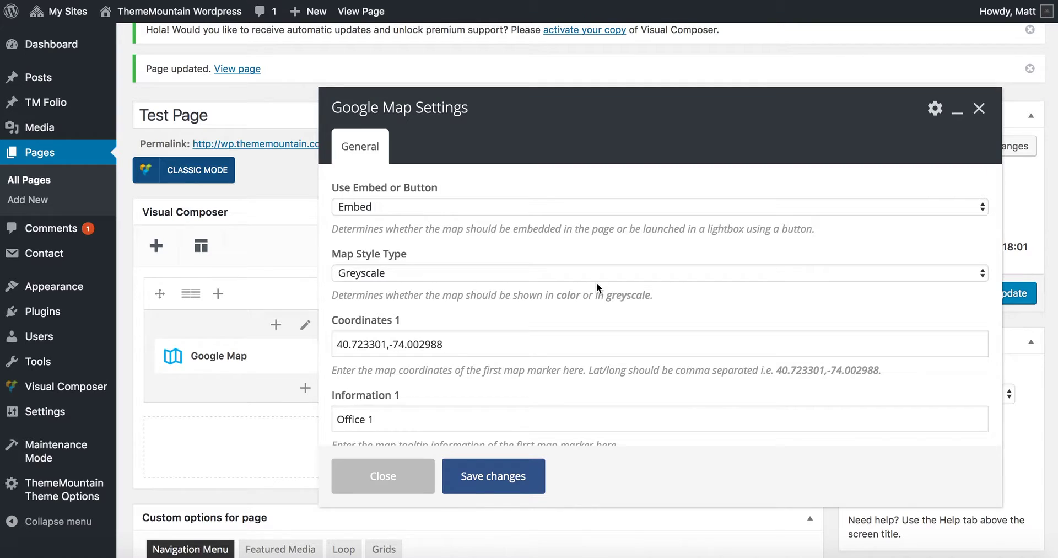
{"action": "left_click", "coordinate": [509, 477]}
- Duplicate the Google Map element and move the copy into the second column
{"action": "mouse_move", "coordinate": [340, 368]}
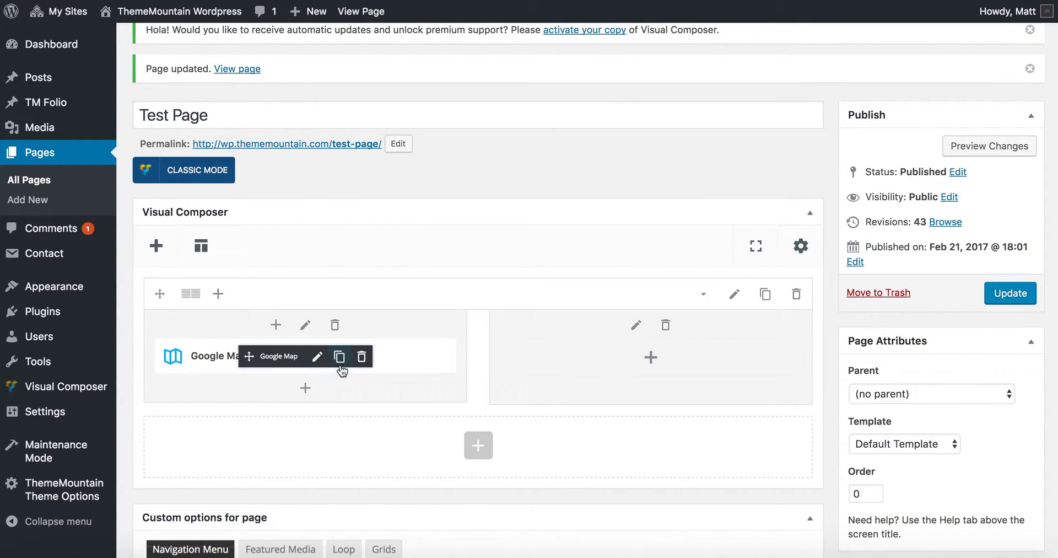
{"action": "left_click", "coordinate": [340, 359]}
{"action": "left_click_drag", "start_coordinate": [267, 392], "coordinate": [616, 359]}
- Change the second column's Google Map from Embed to Button
{"action": "left_click", "coordinate": [663, 356]}
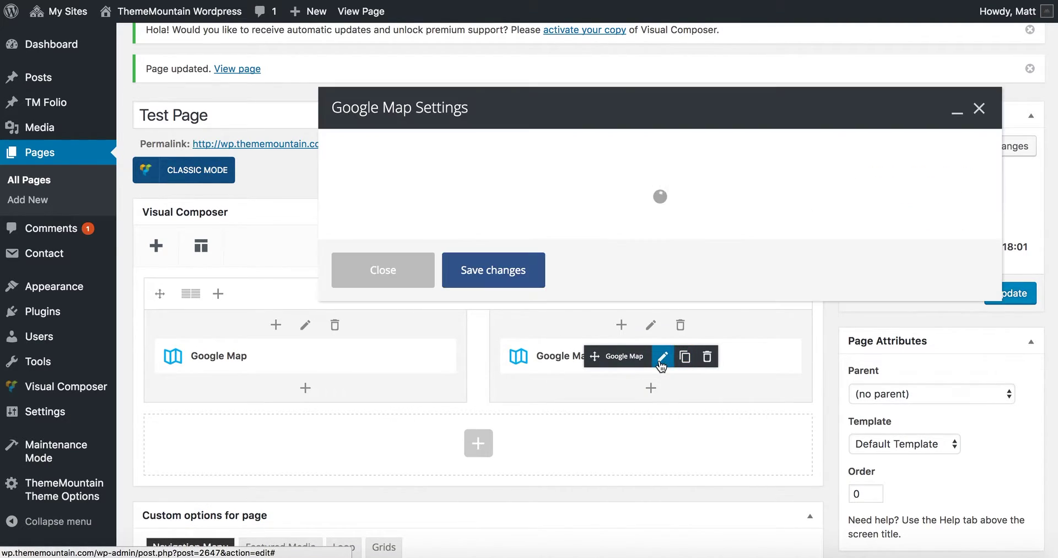
{"action": "left_click", "coordinate": [456, 200]}
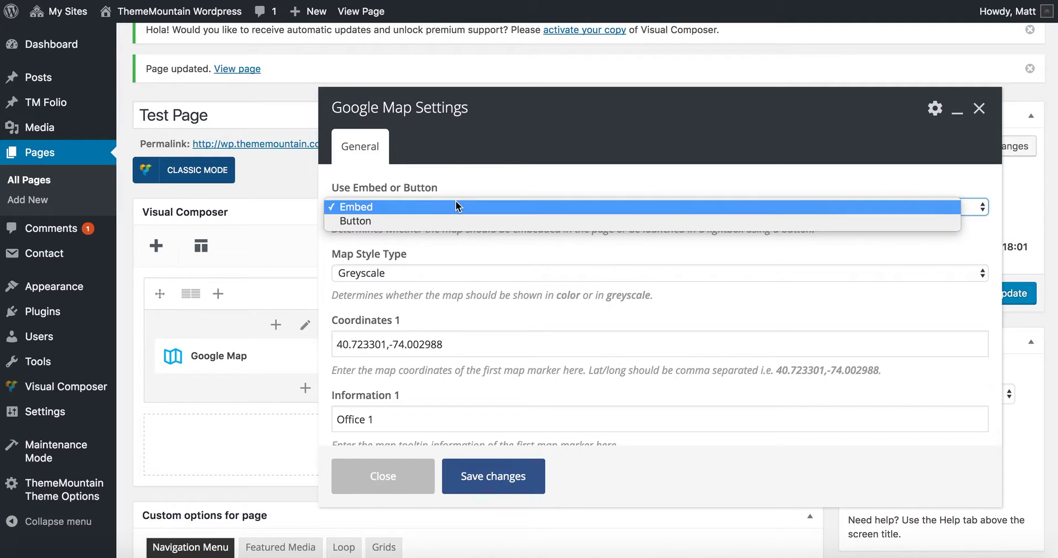
{"action": "left_click", "coordinate": [458, 222]}
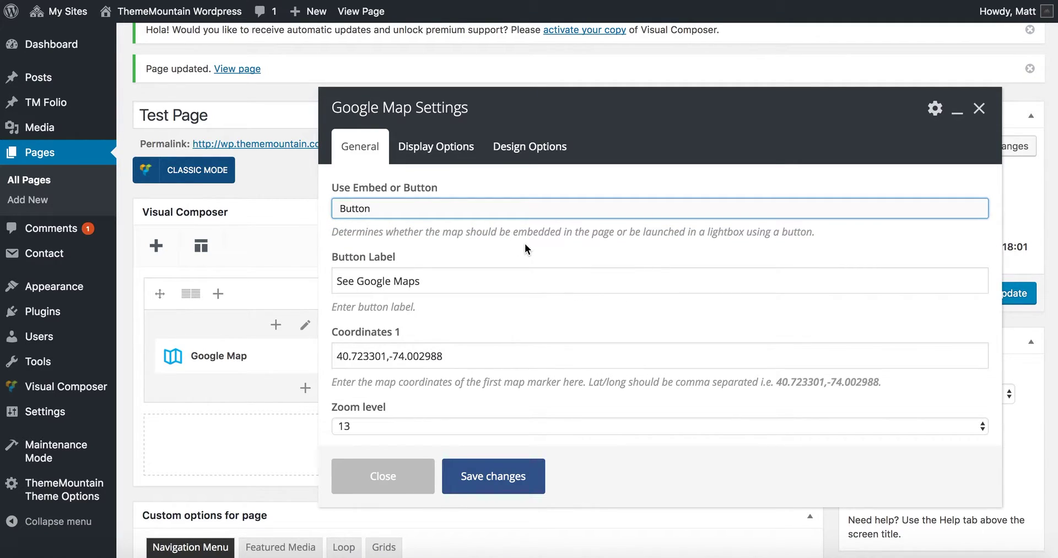
- Review the button map's label, coordinates, zoom level and class fields, and open its display options
{"action": "scroll", "coordinate": [525, 243], "scroll_direction": "down", "scroll_amount": 2}
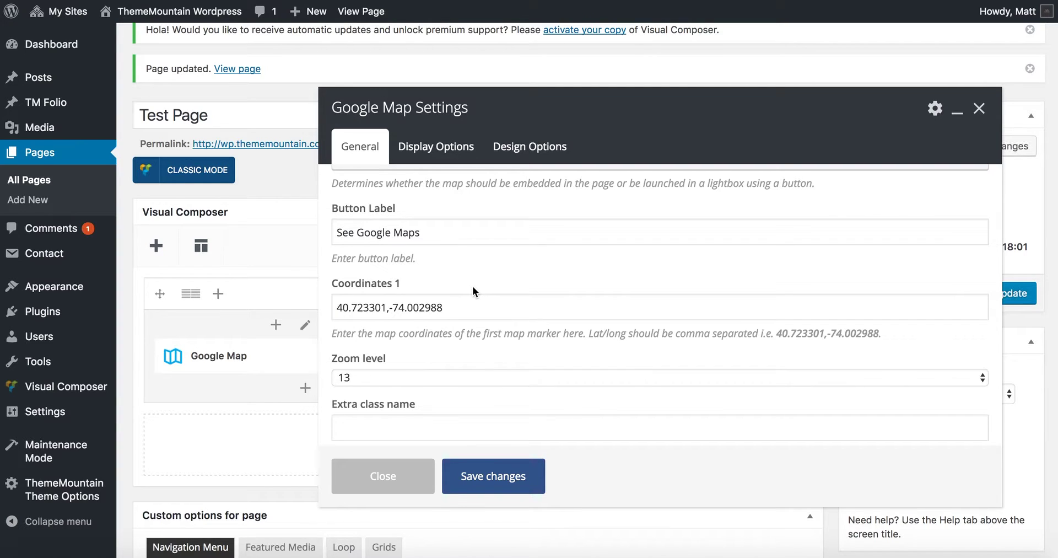
{"action": "scroll", "coordinate": [472, 286], "scroll_direction": "down", "scroll_amount": 1}
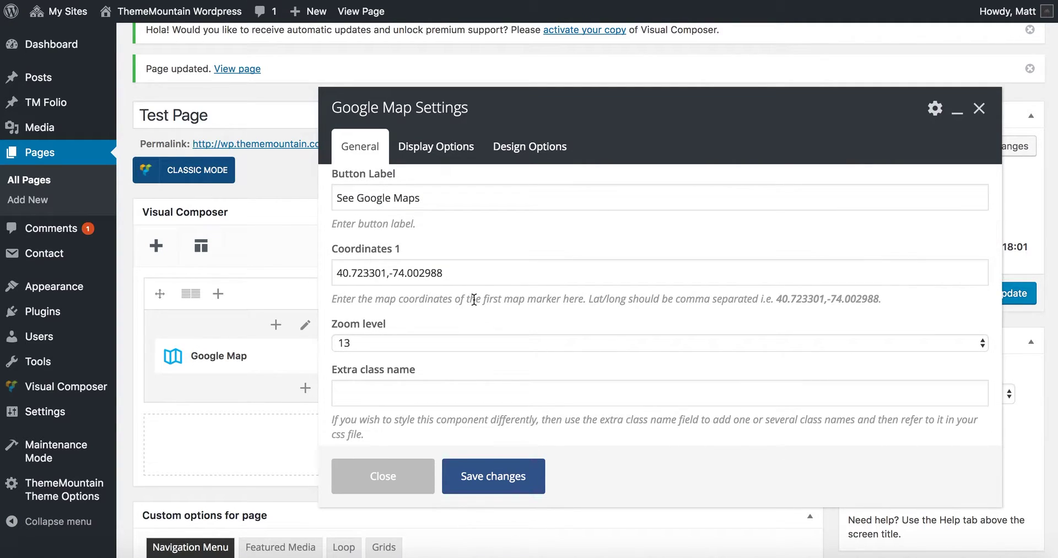
{"action": "scroll", "coordinate": [472, 312], "scroll_direction": "down", "scroll_amount": 1}
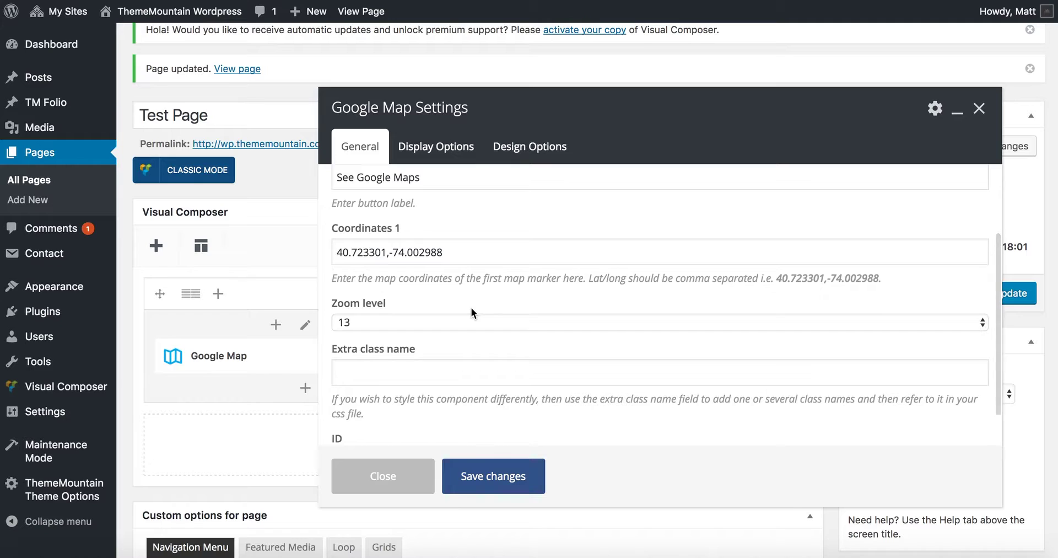
{"action": "scroll", "coordinate": [471, 309], "scroll_direction": "up", "scroll_amount": 3}
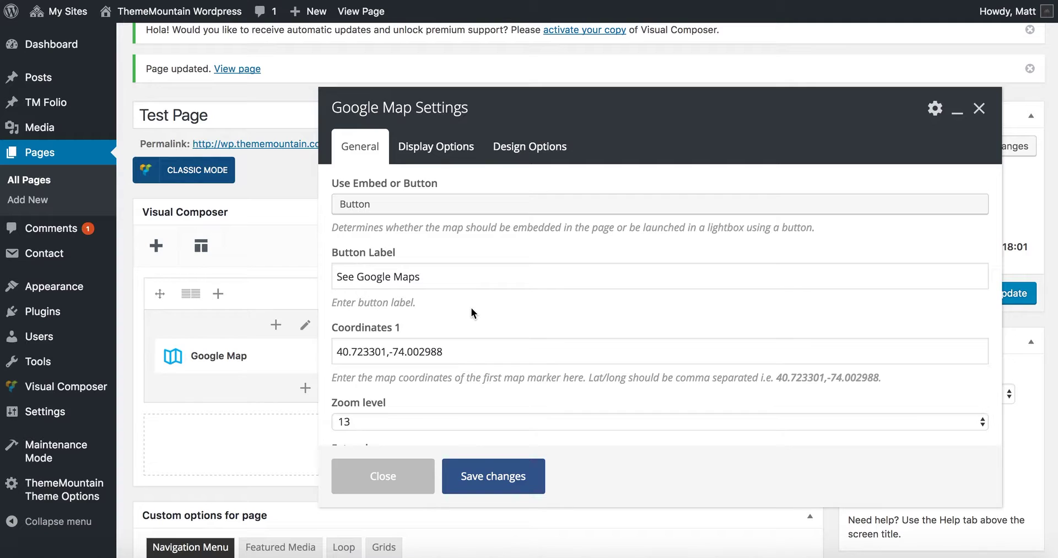
{"action": "left_click", "coordinate": [442, 155]}
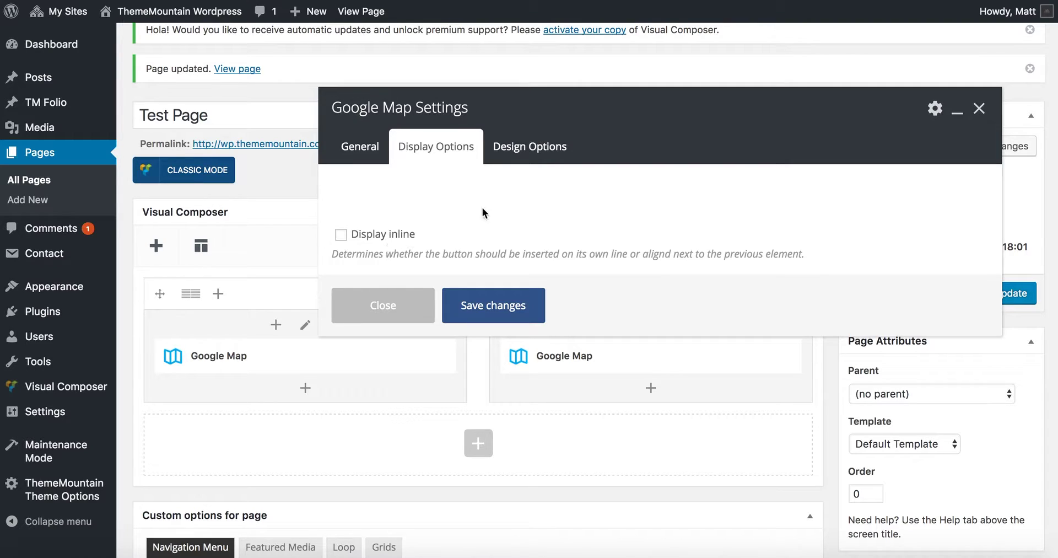
- In the button map's design options, search the icon library for "map" and assign the map icon to the button
{"action": "left_click", "coordinate": [527, 162]}
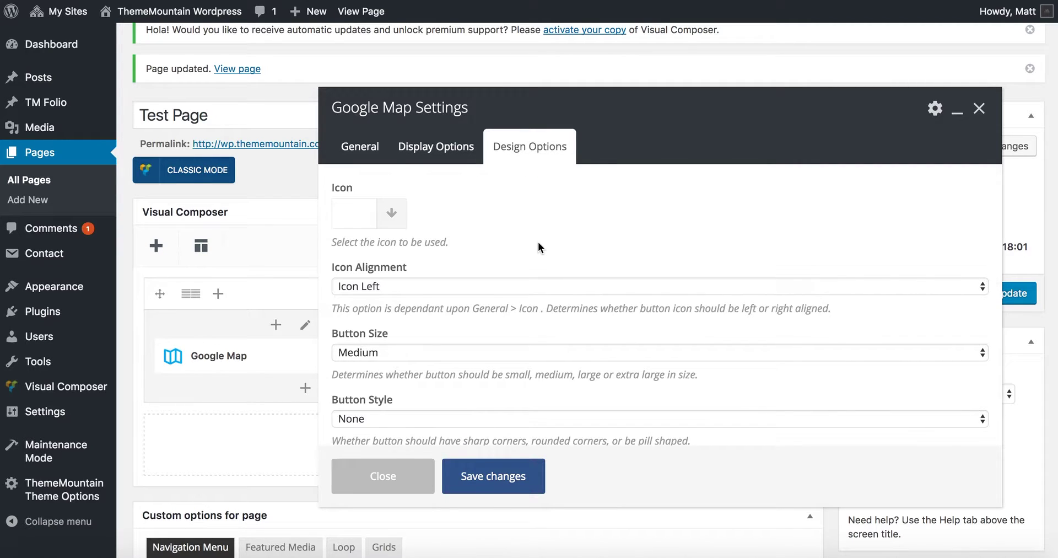
{"action": "scroll", "coordinate": [538, 242], "scroll_direction": "down", "scroll_amount": 4}
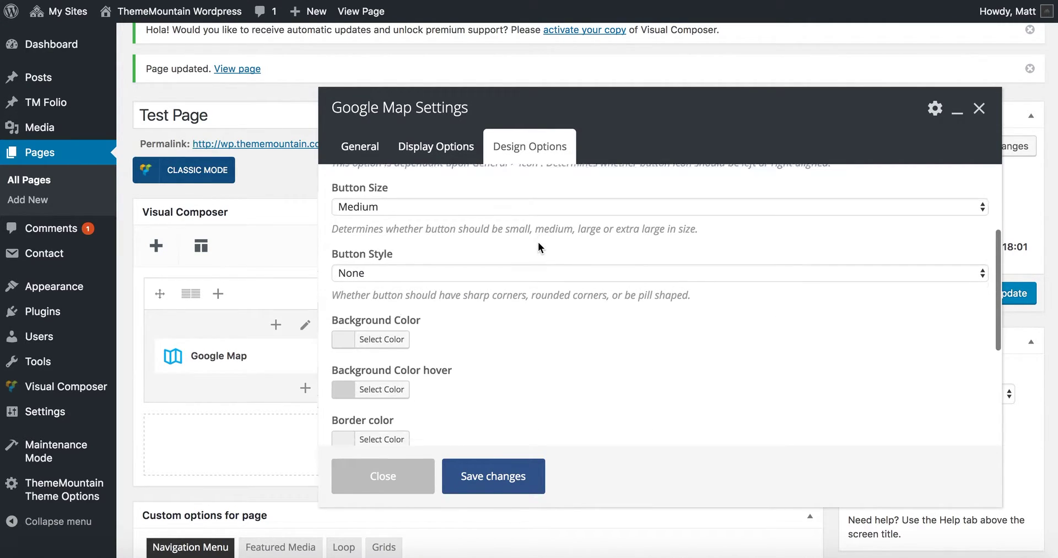
{"action": "scroll", "coordinate": [538, 242], "scroll_direction": "up", "scroll_amount": 2}
{"action": "scroll", "coordinate": [538, 241], "scroll_direction": "up", "scroll_amount": 2}
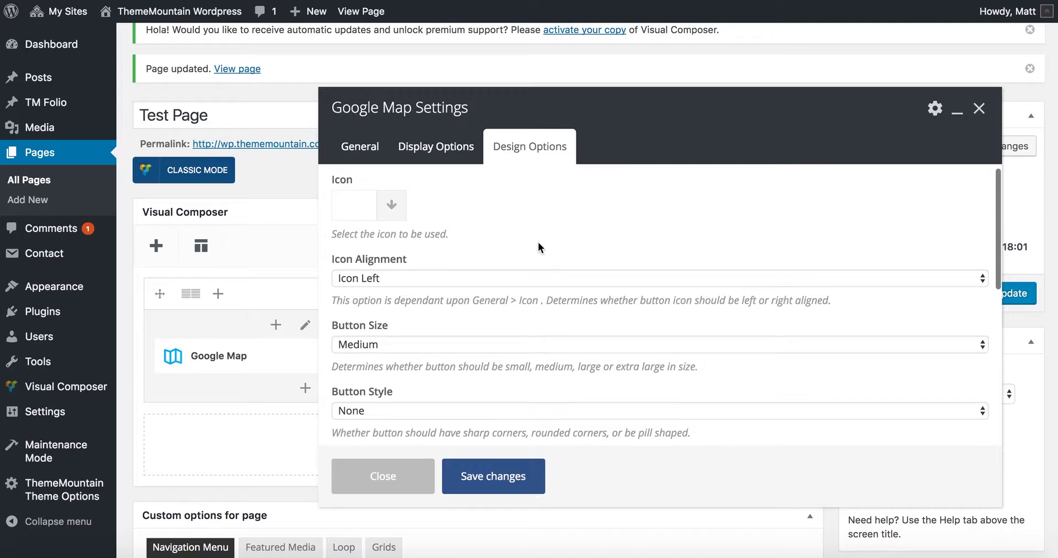
{"action": "left_click", "coordinate": [395, 206]}
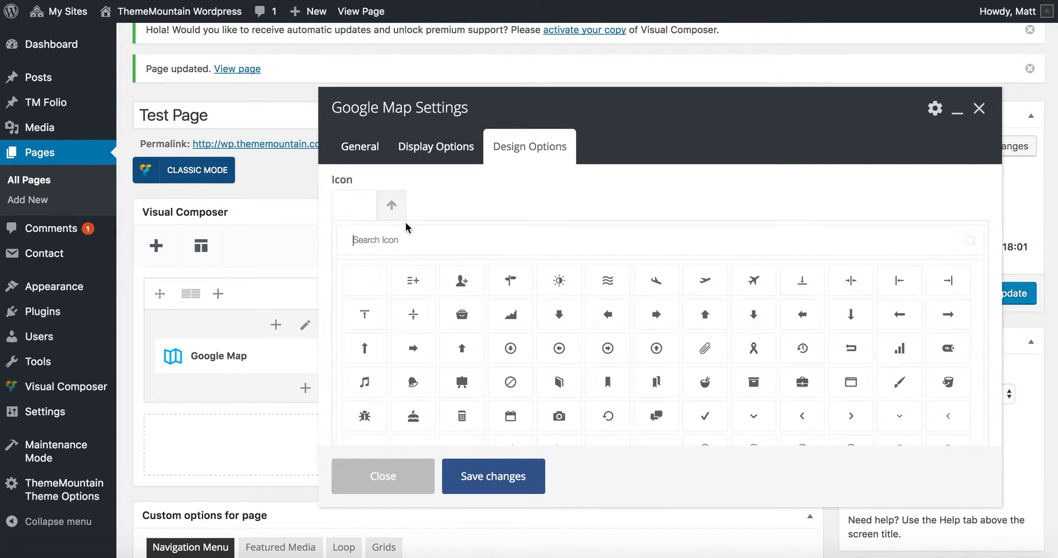
{"action": "type", "text": "map"}
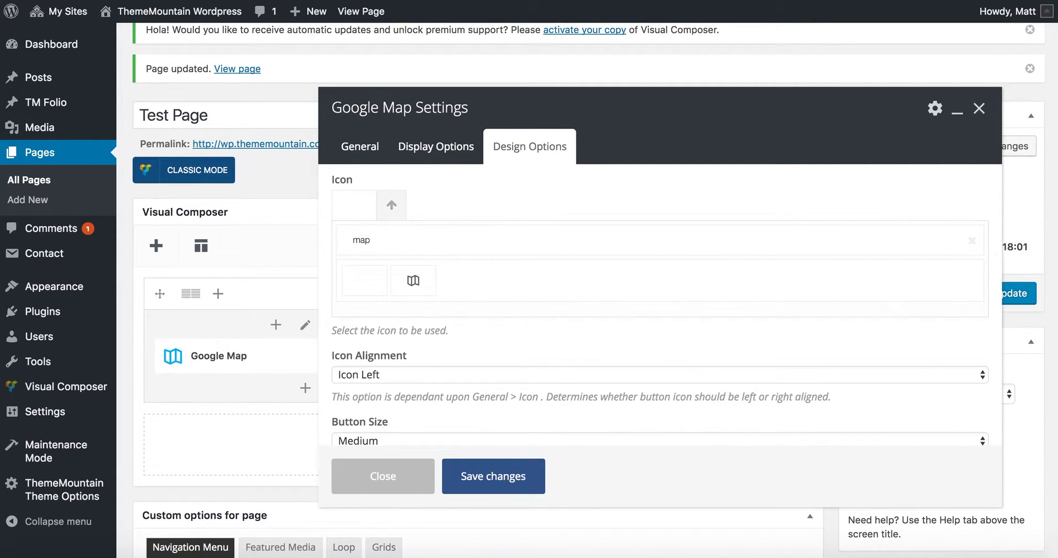
{"action": "left_click", "coordinate": [414, 280]}
- Set the map button's Background Color to #232323 and copy that hex value
{"action": "scroll", "coordinate": [479, 306], "scroll_direction": "down", "scroll_amount": 1}
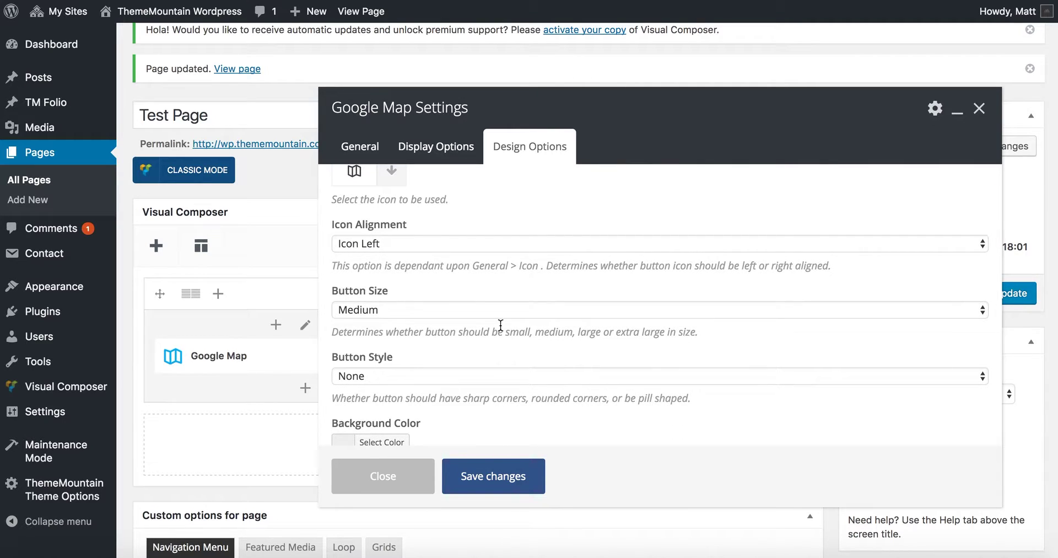
{"action": "scroll", "coordinate": [501, 325], "scroll_direction": "down", "scroll_amount": 1}
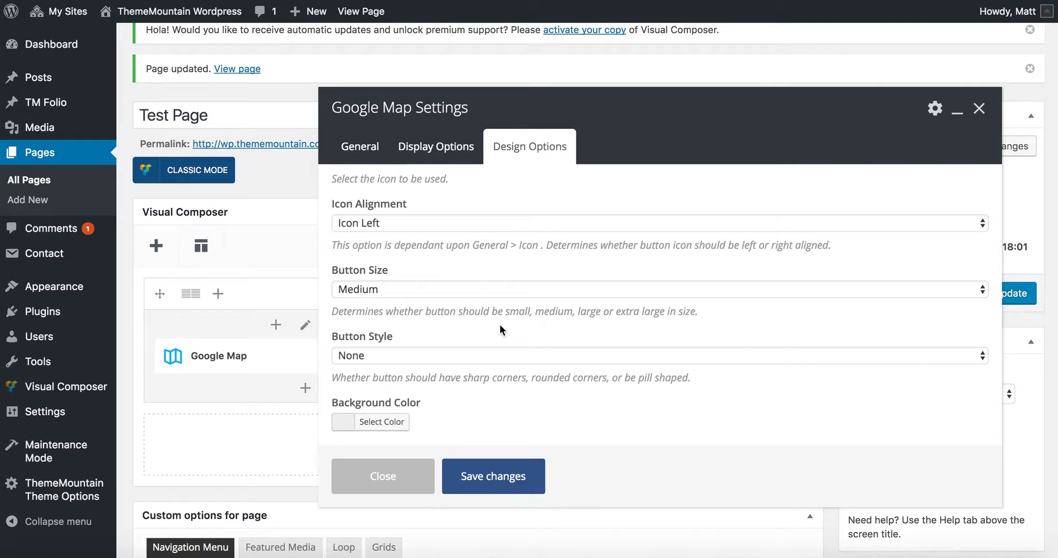
{"action": "scroll", "coordinate": [500, 324], "scroll_direction": "down", "scroll_amount": 4}
{"action": "left_click", "coordinate": [388, 312]}
{"action": "double_click", "coordinate": [392, 313]}
{"action": "type", "text": "232323"}
{"action": "double_click", "coordinate": [392, 313]}
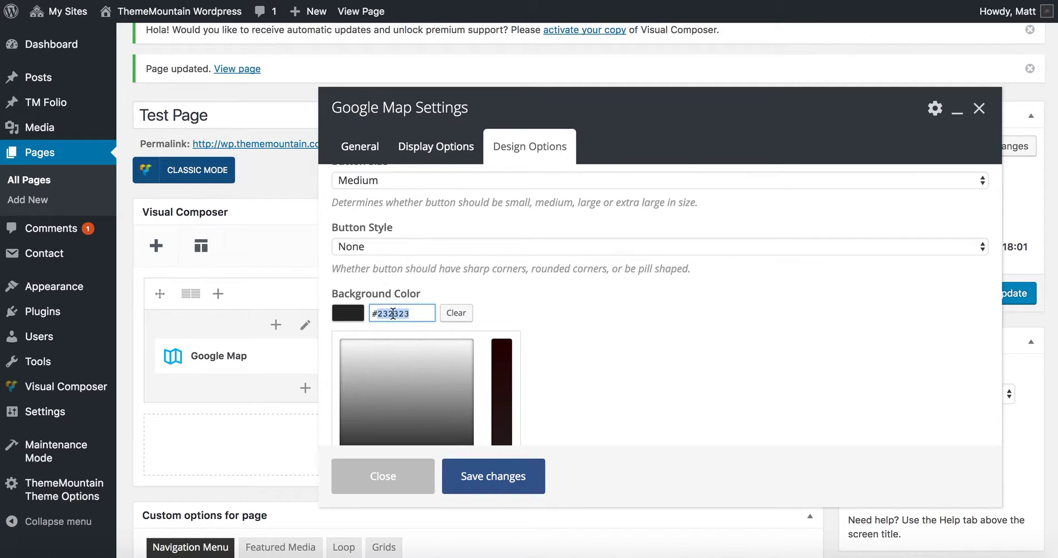
{"action": "left_click", "coordinate": [392, 313]}
{"action": "double_click", "coordinate": [392, 313]}
{"action": "key", "text": "super+c"}
{"action": "left_click", "coordinate": [589, 307]}
- Set the map button's Border color to the same #232323 as its background
{"action": "scroll", "coordinate": [588, 307], "scroll_direction": "down", "scroll_amount": 3}
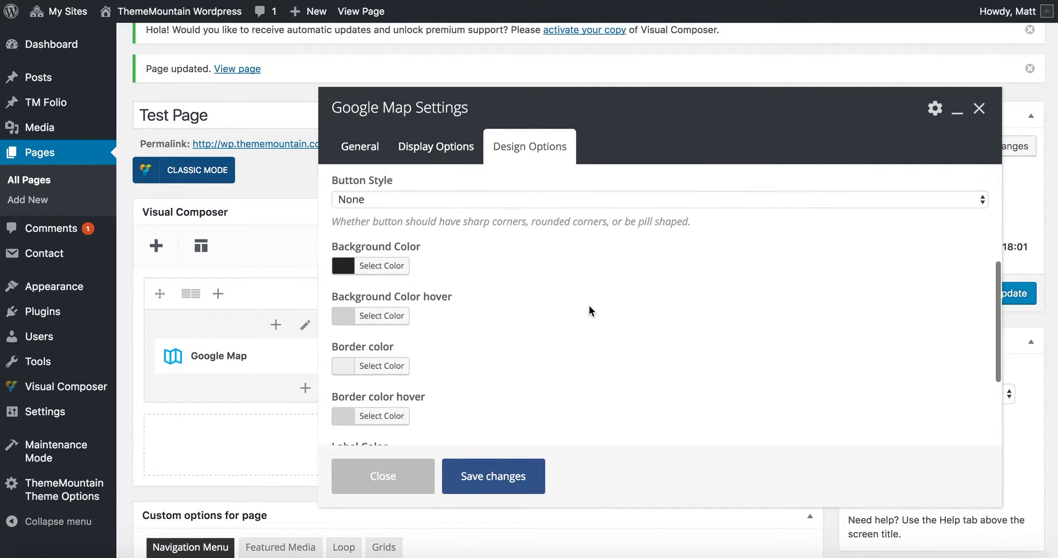
{"action": "left_click", "coordinate": [390, 318]}
{"action": "double_click", "coordinate": [385, 323]}
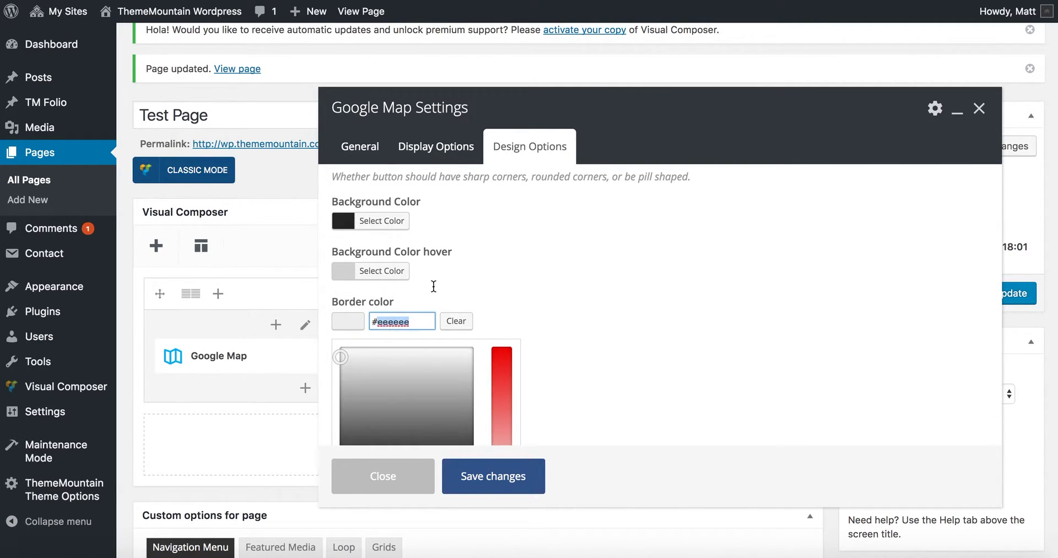
{"action": "key", "text": "super+v"}
{"action": "left_click", "coordinate": [534, 248]}
- Set the map button's Background Color hover to a soft red and copy its hex value
{"action": "left_click", "coordinate": [381, 271]}
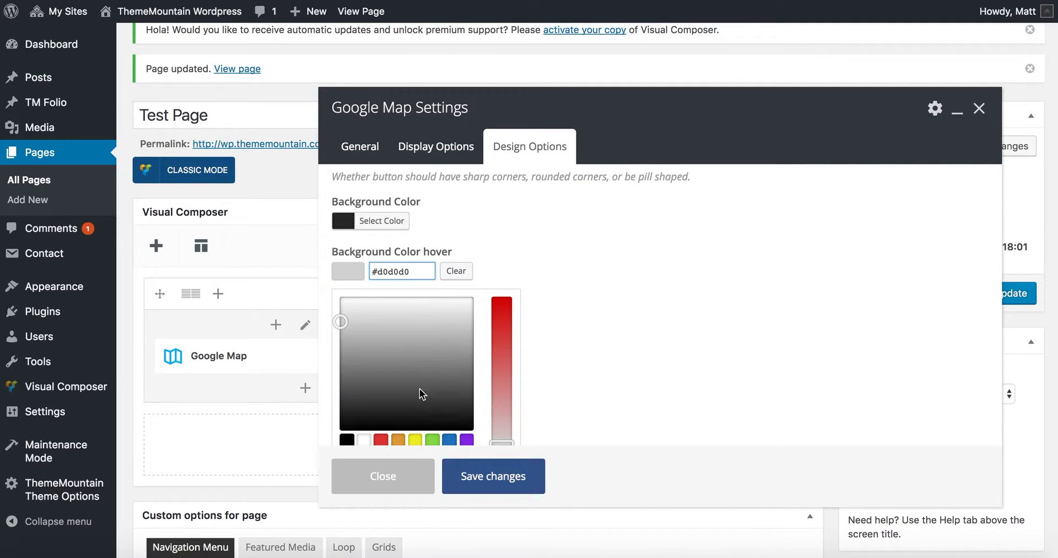
{"action": "left_click", "coordinate": [380, 441]}
{"action": "left_click_drag", "start_coordinate": [504, 375], "coordinate": [503, 366]}
{"action": "double_click", "coordinate": [403, 271]}
{"action": "key", "text": "super+c"}
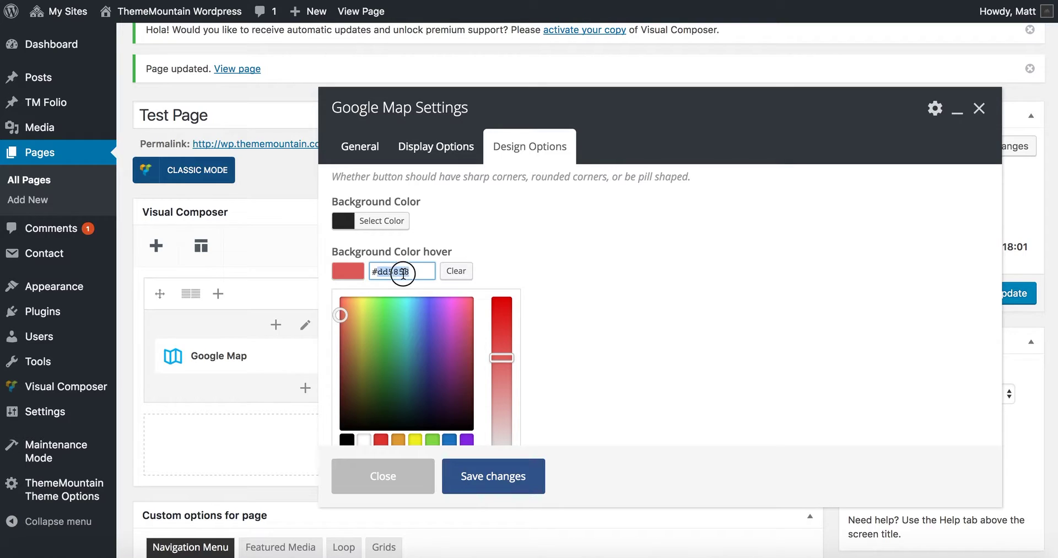
{"action": "left_click", "coordinate": [534, 274]}
- Apply the copied soft red to the map button's Border color hover
{"action": "scroll", "coordinate": [440, 302], "scroll_direction": "down", "scroll_amount": 2}
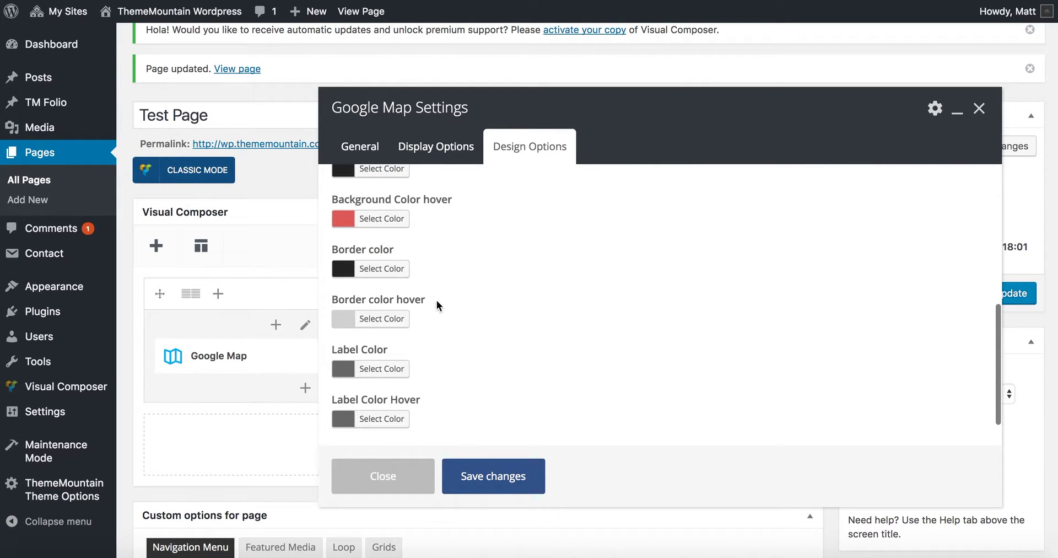
{"action": "left_click", "coordinate": [381, 318]}
{"action": "double_click", "coordinate": [387, 322]}
{"action": "key", "text": "super+v"}
{"action": "left_click", "coordinate": [534, 295]}
- Set the map button's Label Color to #ffffff and its Label Color Hover to white as well
{"action": "left_click", "coordinate": [387, 373]}
{"action": "double_click", "coordinate": [386, 371]}
{"action": "type", "text": "ffffff"}
{"action": "left_click", "coordinate": [473, 321]}
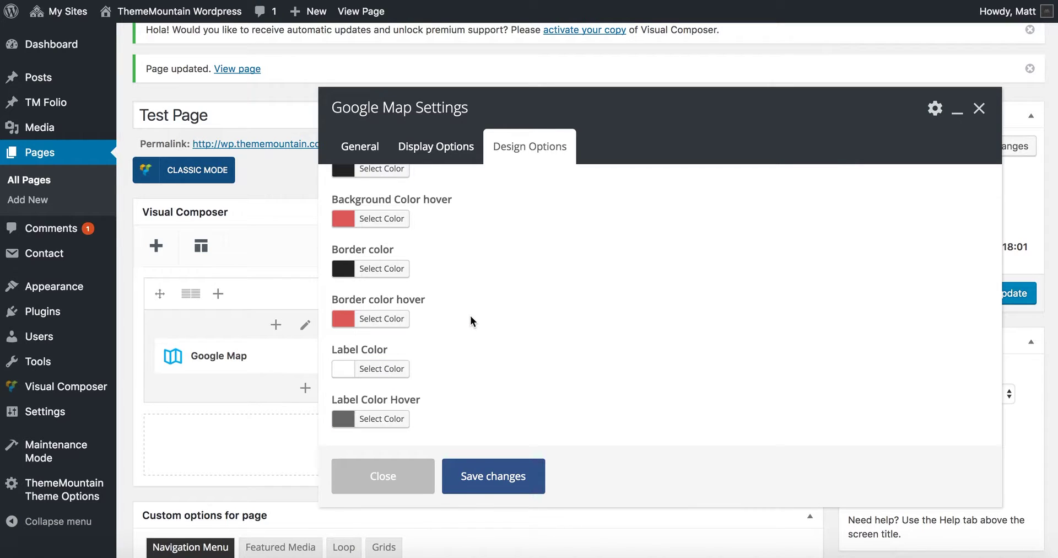
{"action": "left_click", "coordinate": [400, 423]}
{"action": "double_click", "coordinate": [398, 419]}
{"action": "type", "text": "fff"}
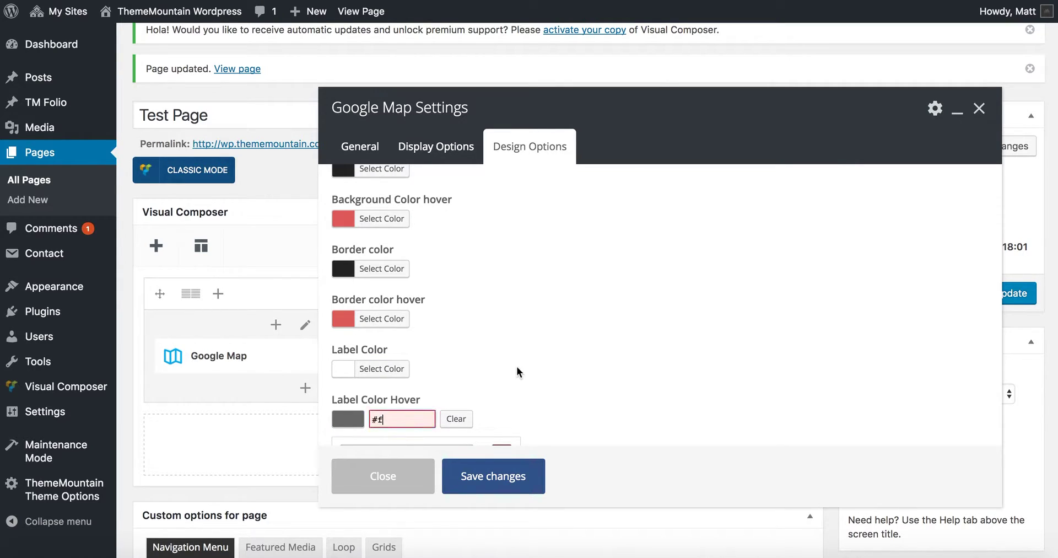
{"action": "left_click", "coordinate": [539, 362]}
- Save the Google Map settings and update the test page
{"action": "left_click", "coordinate": [495, 479]}
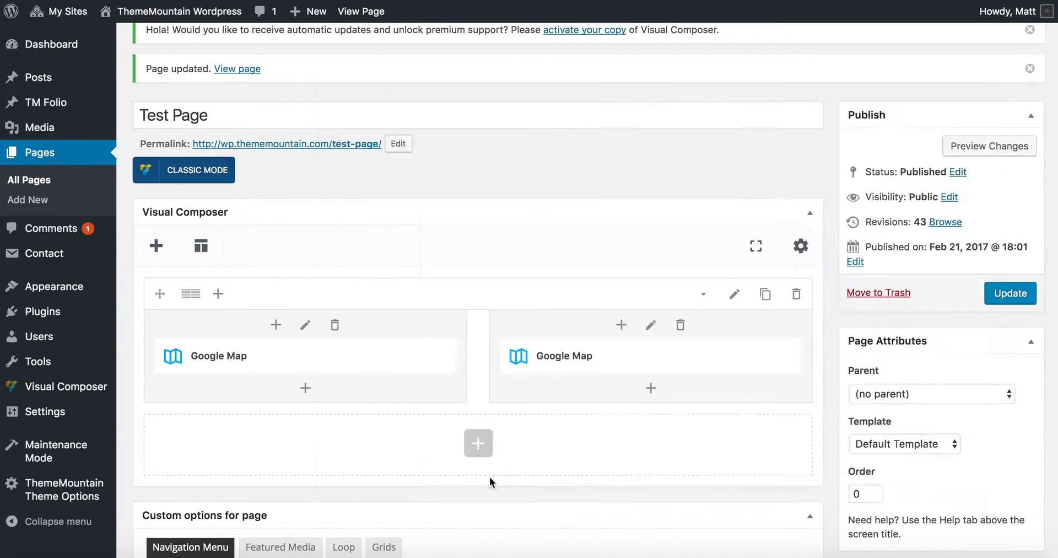
{"action": "left_click", "coordinate": [1015, 292]}
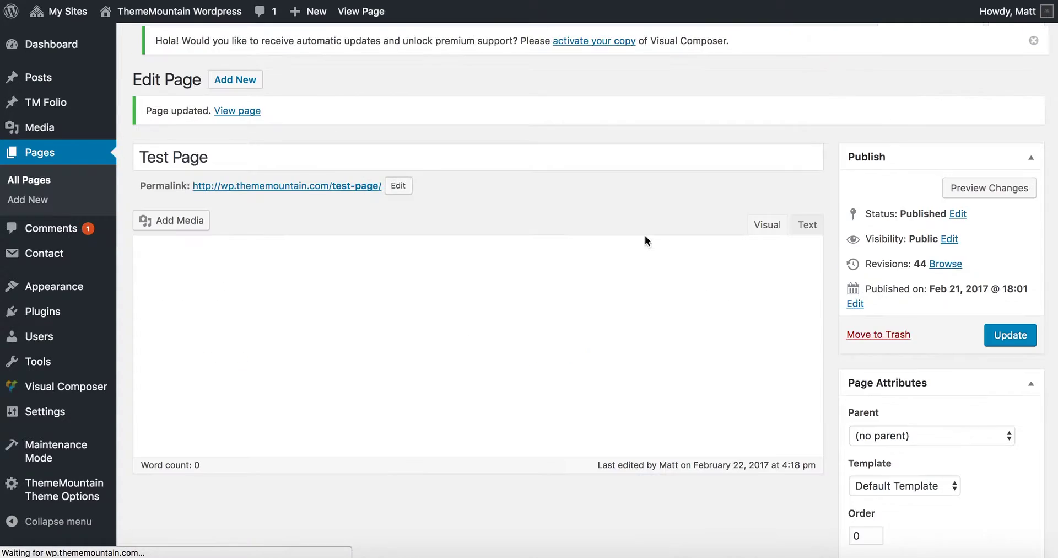
- On the live page, check both marker info windows and open and close the map launched by the See Google Maps button
{"action": "key", "text": "ctrl+Tab"}
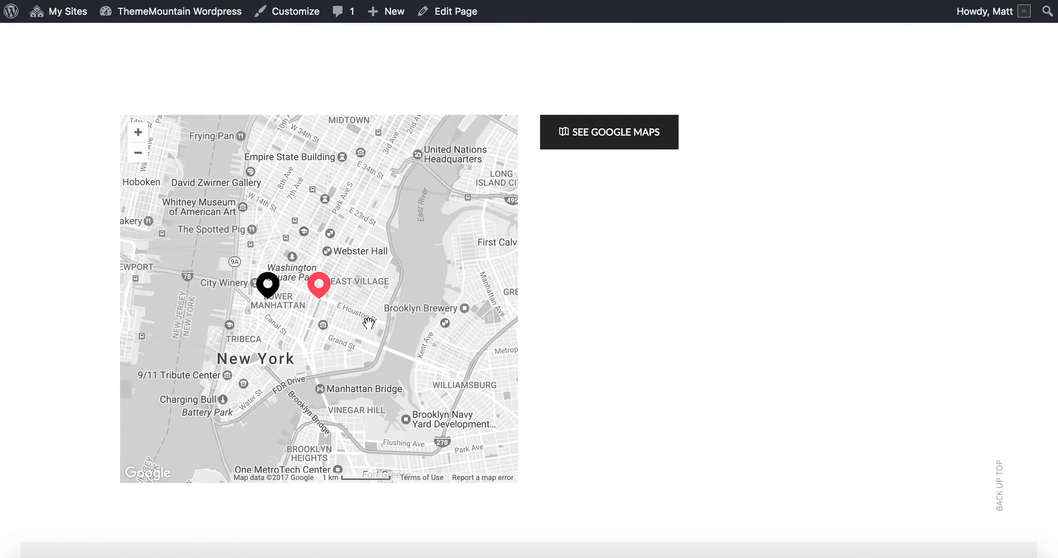
{"action": "left_click", "coordinate": [268, 287]}
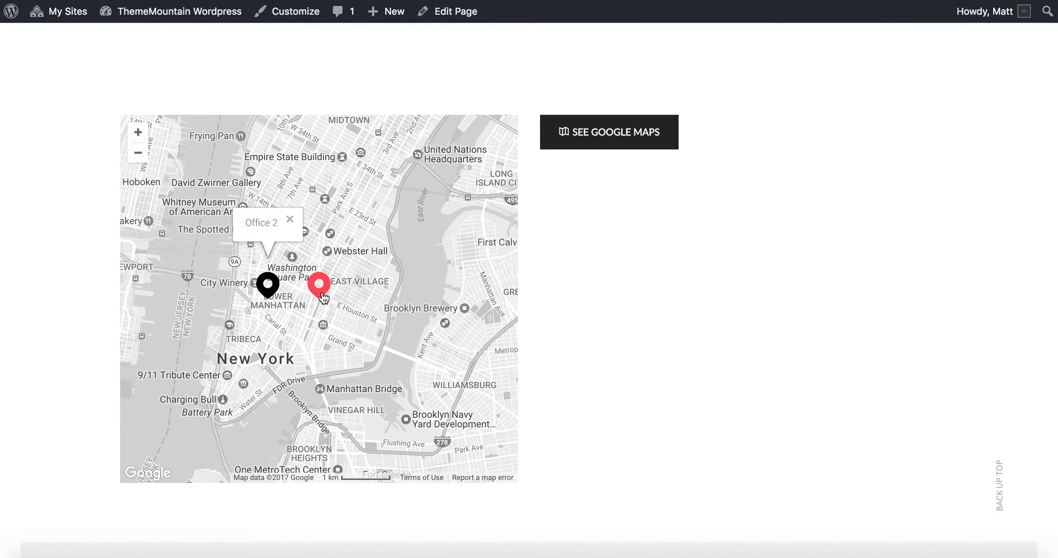
{"action": "left_click", "coordinate": [326, 295]}
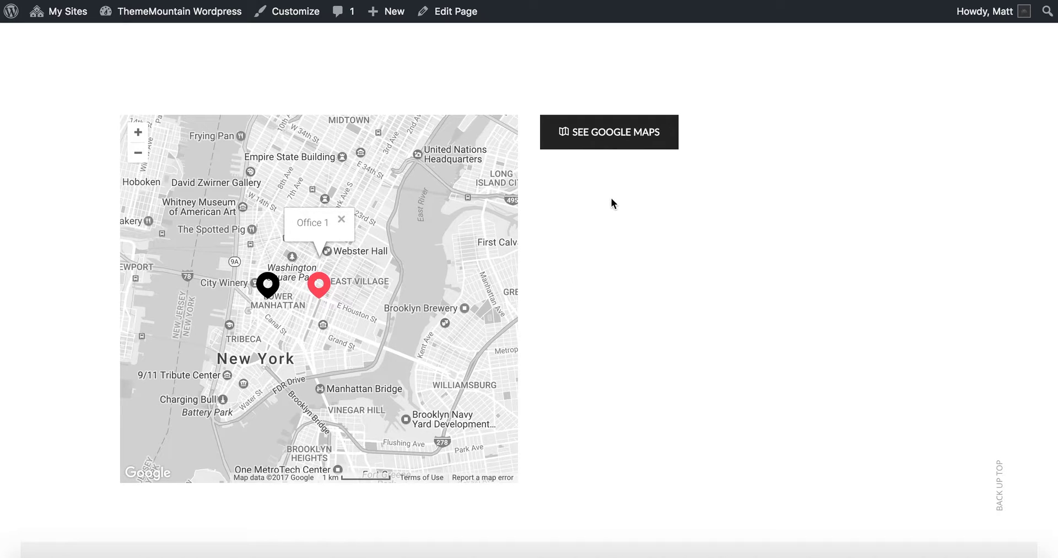
{"action": "left_click", "coordinate": [618, 147]}
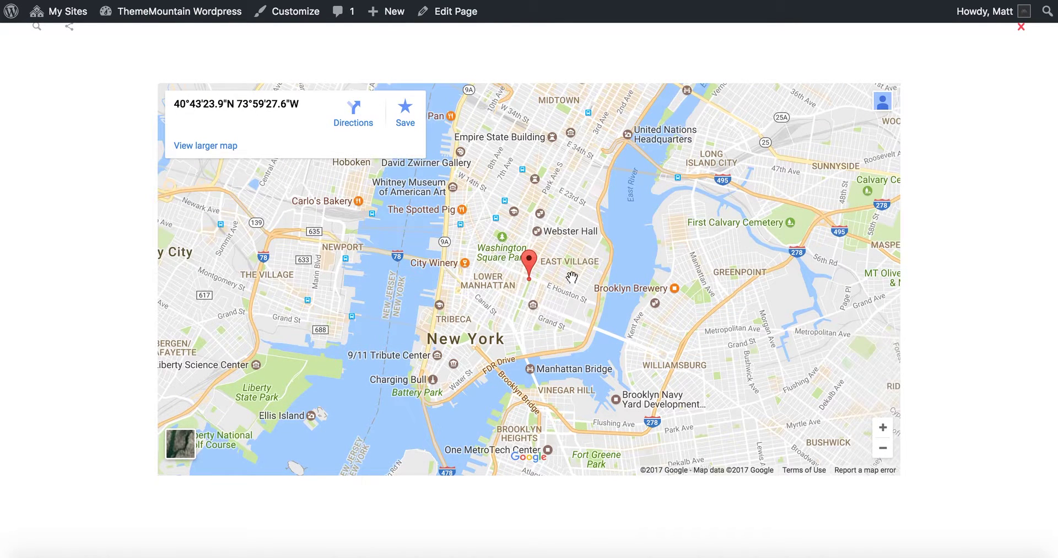
{"action": "left_click", "coordinate": [968, 231]}
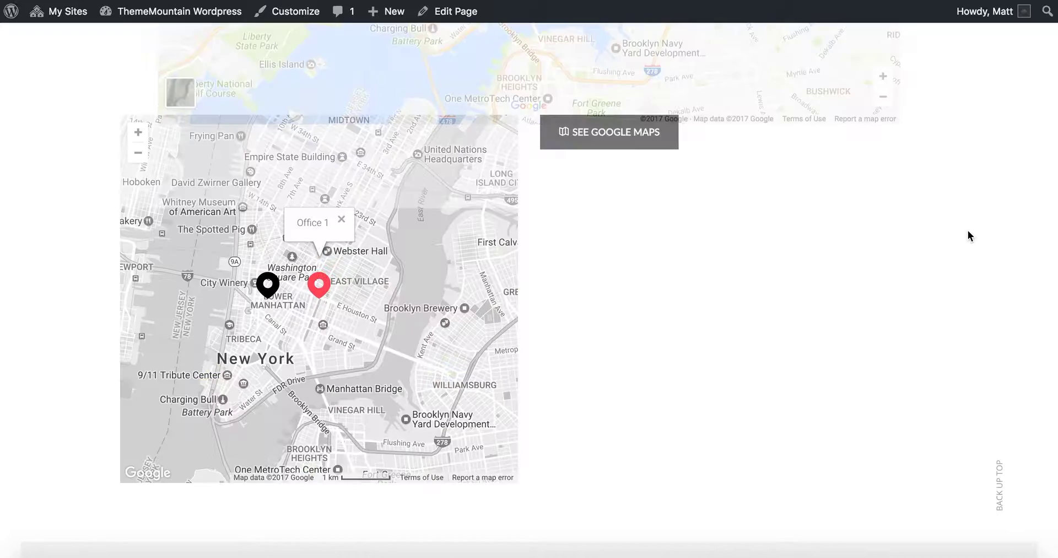